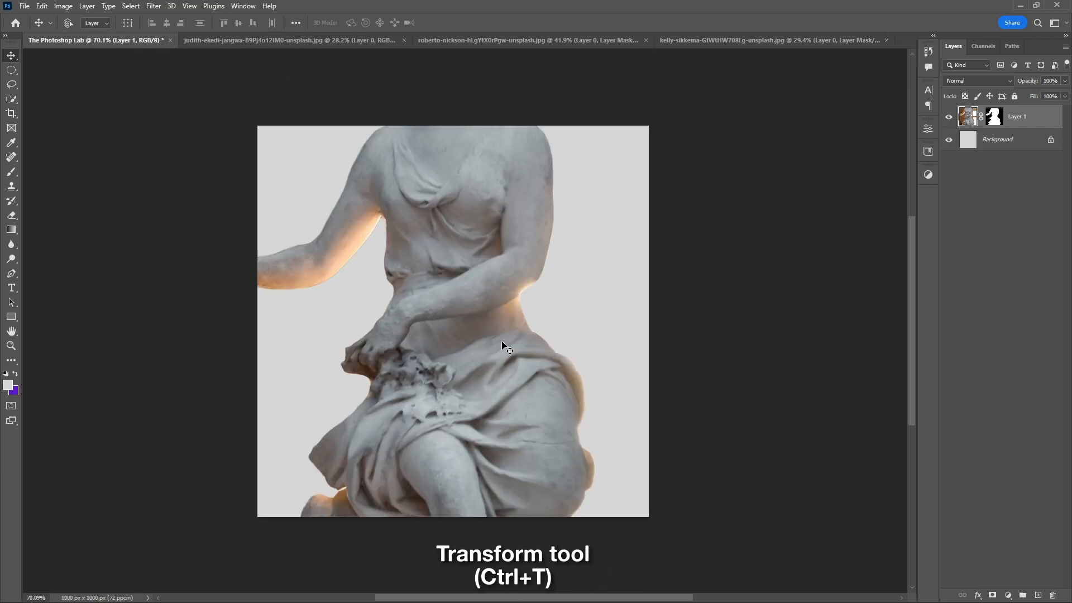
# Step: Scale down the statue layer and place it in the lower middle of the canvas so its head and arms fit
pyautogui.hotkey('ctrl', 't')
pyautogui.moveTo(830, 323); pyautogui.dragTo(633, 328)
pyautogui.moveTo(489, 259); pyautogui.dragTo(497, 320)
pyautogui.press('Return')
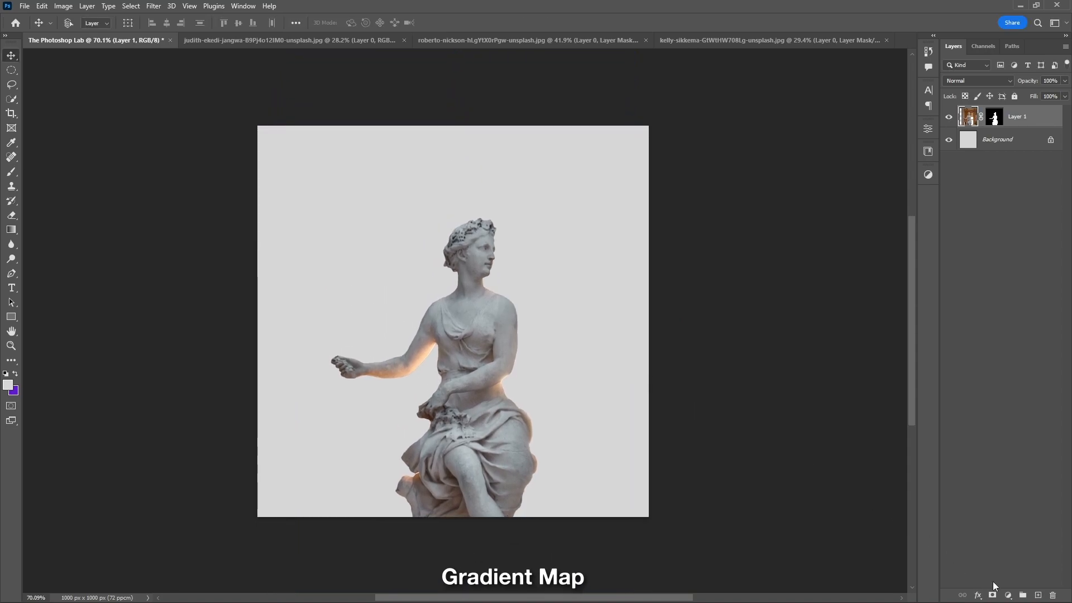
# Step: Add a Gradient Map adjustment above the statue and clip it to the statue layer
pyautogui.click(1009, 596)
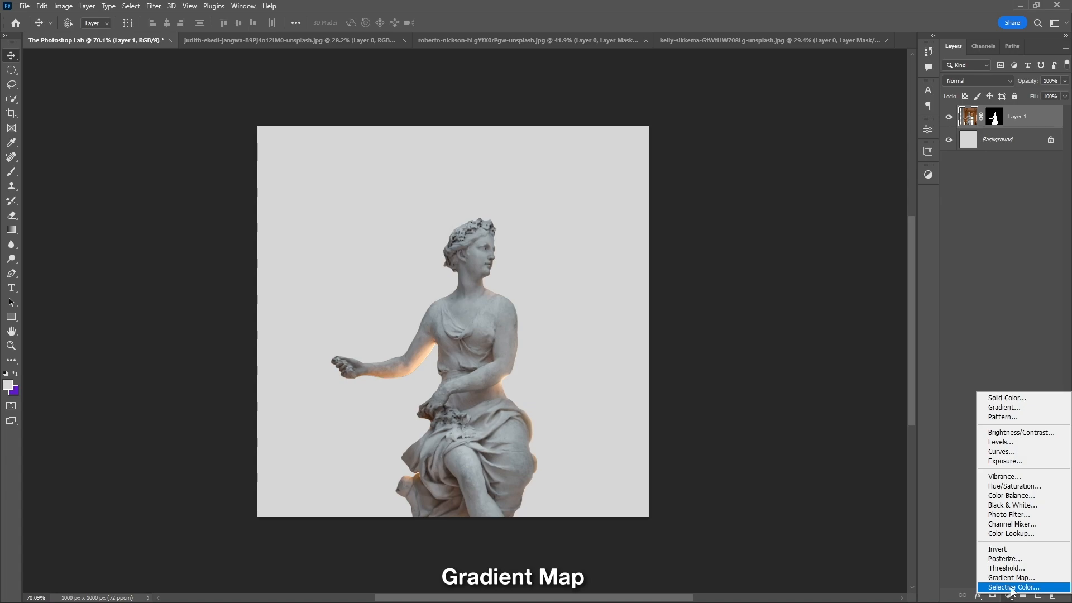
pyautogui.click(1012, 577)
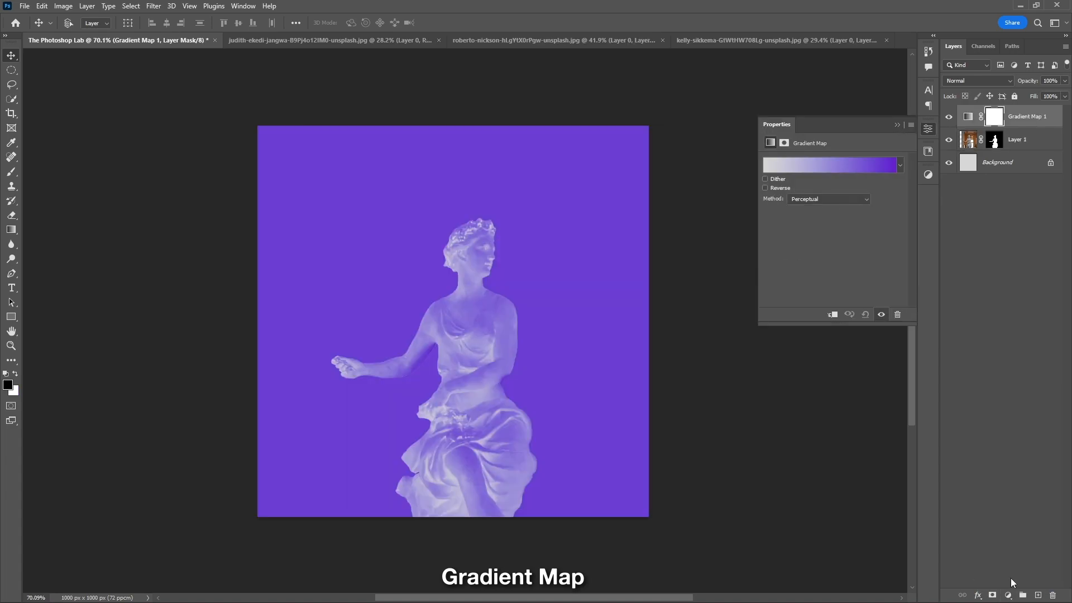
pyautogui.keyDown('alt'); pyautogui.click(1029, 124); pyautogui.keyUp('alt')
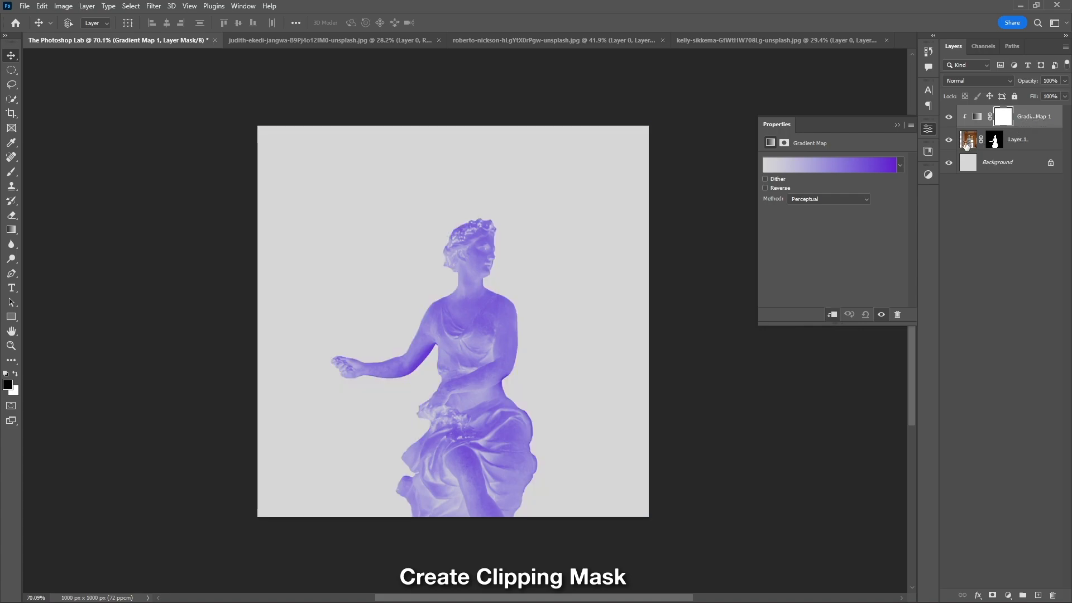
# Step: Apply the black-to-white Foreground to Background gradient and add a dark grey 5c5c5c stop at 51%
pyautogui.click(852, 166)
pyautogui.click(736, 139)
pyautogui.click(749, 157)
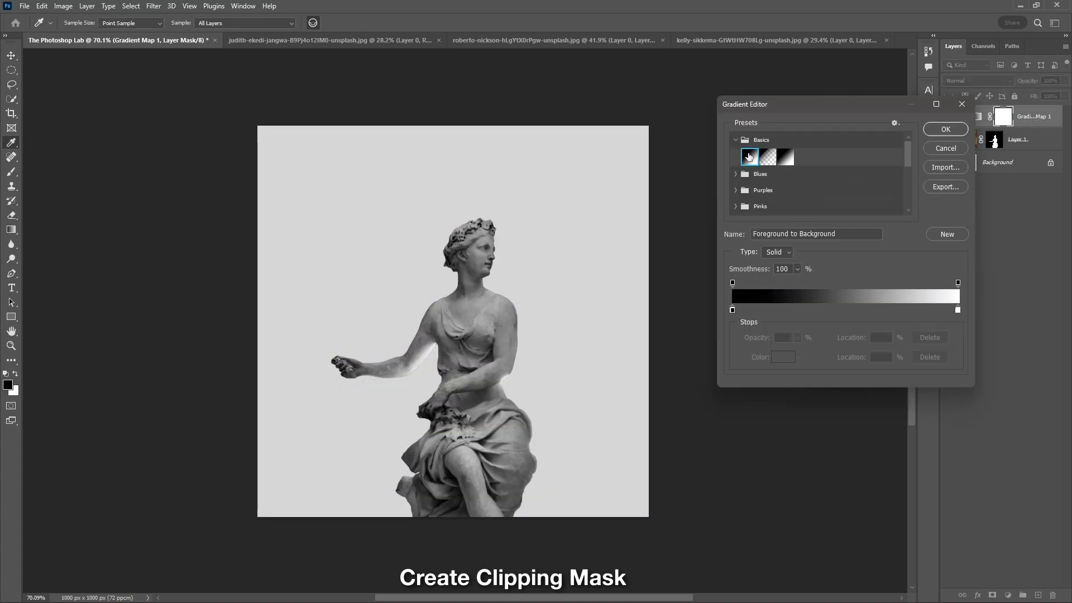
pyautogui.click(848, 309)
pyautogui.doubleClick(848, 309)
pyautogui.moveTo(628, 230)
pyautogui.mouseDown()
pyautogui.moveTo(602, 230)
pyautogui.moveTo(636, 226)
pyautogui.moveTo(615, 195)
pyautogui.mouseUp()
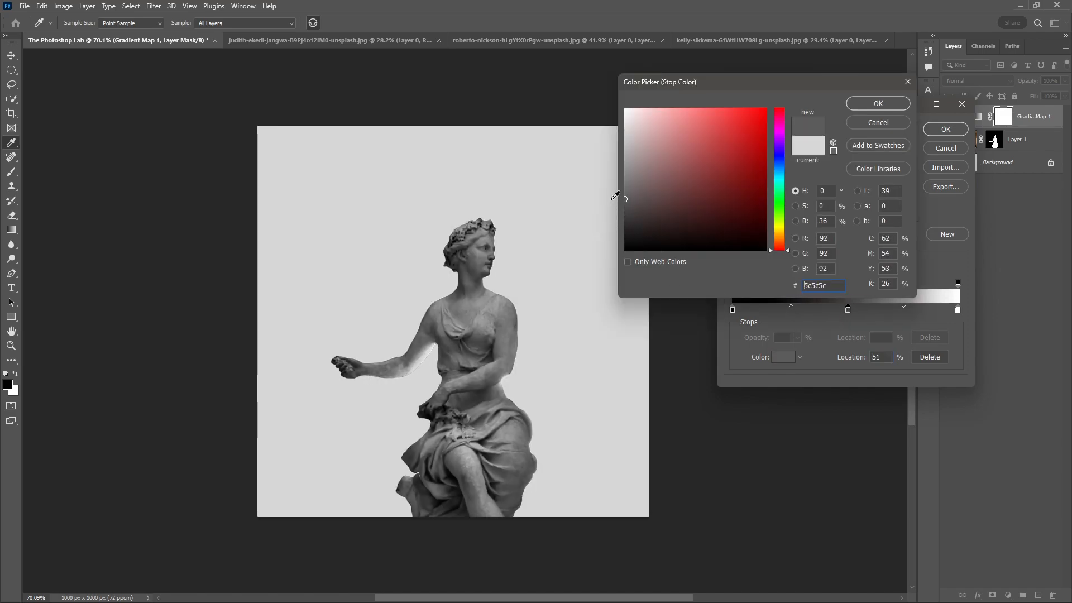
pyautogui.click(852, 106)
pyautogui.click(935, 132)
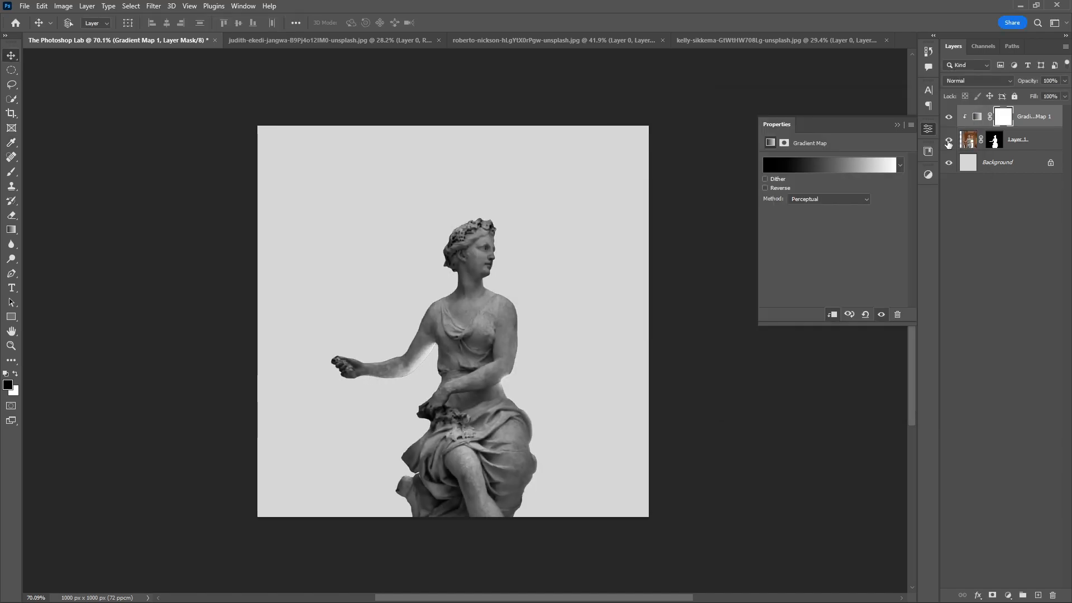
# Step: Group the gradient map with the statue layer and name the group Statue
pyautogui.keyDown('shift'); pyautogui.click(983, 139); pyautogui.keyUp('shift')
pyautogui.hotkey('ctrl', 'g')
pyautogui.click(991, 113)
pyautogui.write('Statue')
pyautogui.press('Return')
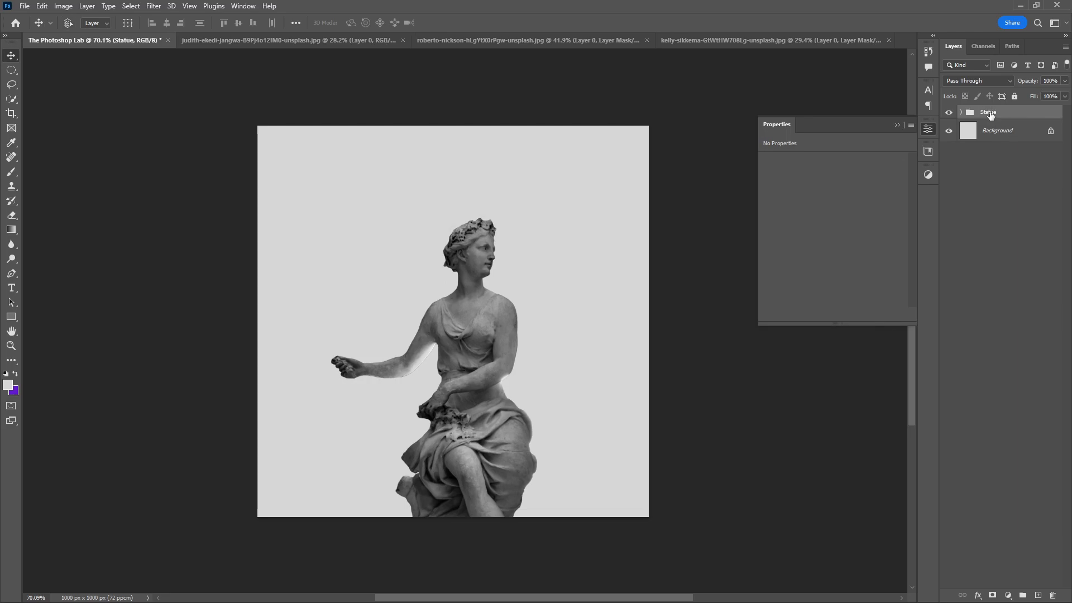
# Step: In the tablet photo, enable the layer mask and bring the cut-out tablet into The Photoshop Lab document
pyautogui.click(563, 42)
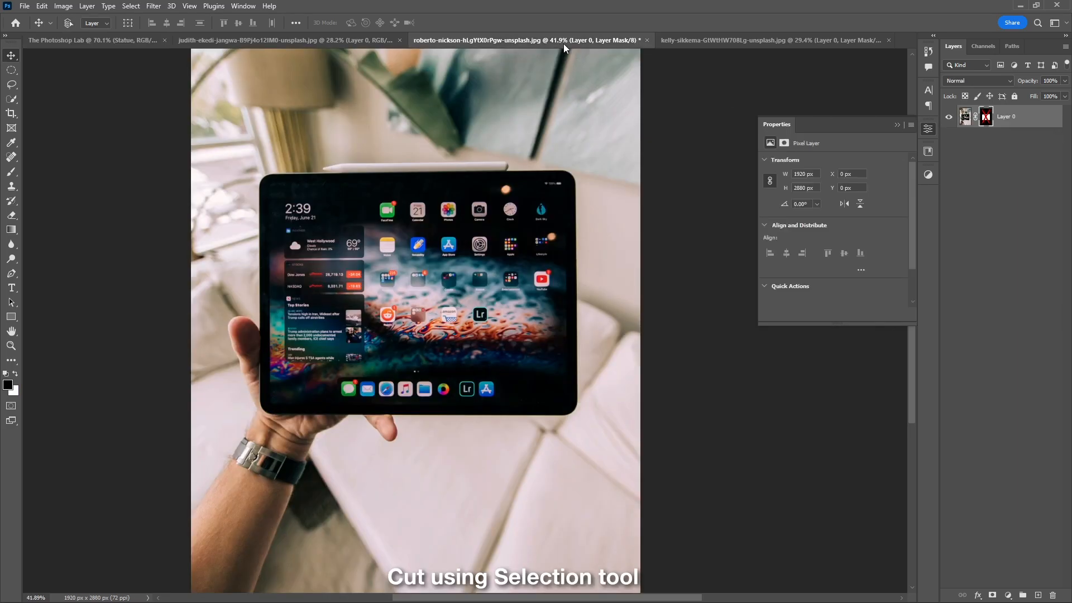
pyautogui.keyDown('shift'); pyautogui.click(987, 118); pyautogui.keyUp('shift')
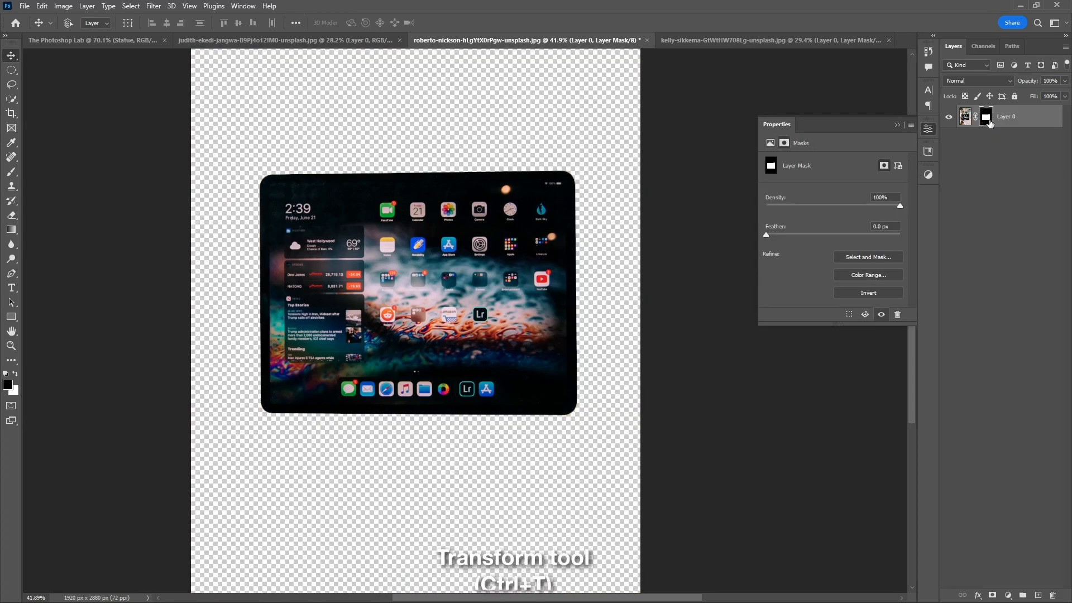
pyautogui.moveTo(502, 245); pyautogui.dragTo(358, 212)
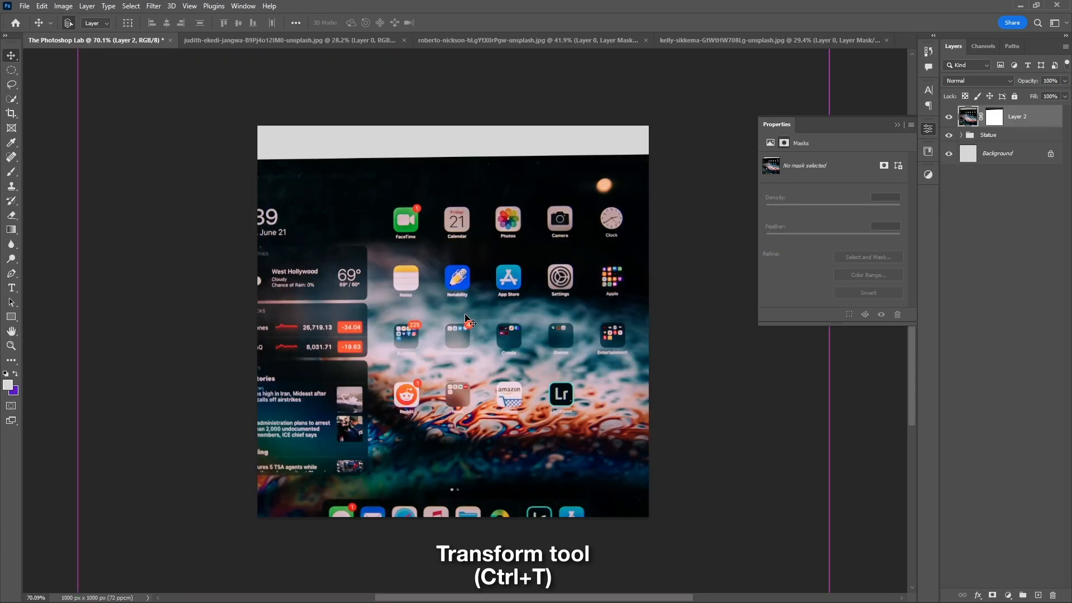
# Step: Scale down the tablet with Free Transform, rotate it and move it in front of the statue's torso
pyautogui.hotkey('ctrl', 't')
pyautogui.moveTo(833, 359); pyautogui.dragTo(581, 335)
pyautogui.moveTo(604, 280); pyautogui.dragTo(359, 201)
pyautogui.moveTo(502, 321); pyautogui.dragTo(435, 330)
pyautogui.moveTo(596, 375); pyautogui.dragTo(652, 388)
pyautogui.moveTo(578, 381); pyautogui.dragTo(555, 380)
# Step: Lower the tablet layer's opacity to 52% and align it between the statue's hands, rotated to about -113° at 37.19% scale
pyautogui.click(1065, 81)
pyautogui.moveTo(1065, 95); pyautogui.dragTo(1038, 96)
pyautogui.scroll(5, 471, 382)
pyautogui.moveTo(447, 395); pyautogui.dragTo(445, 391)
pyautogui.moveTo(725, 375); pyautogui.dragTo(750, 380)
pyautogui.moveTo(554, 383); pyautogui.dragTo(516, 357)
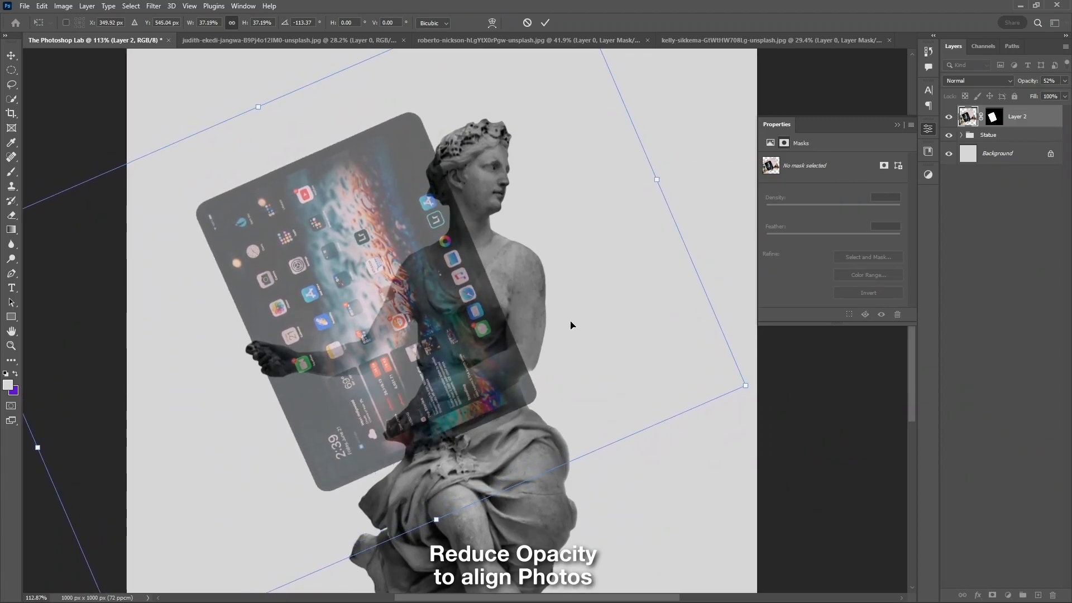
pyautogui.moveTo(735, 251); pyautogui.dragTo(735, 253)
pyautogui.moveTo(555, 353); pyautogui.dragTo(529, 358)
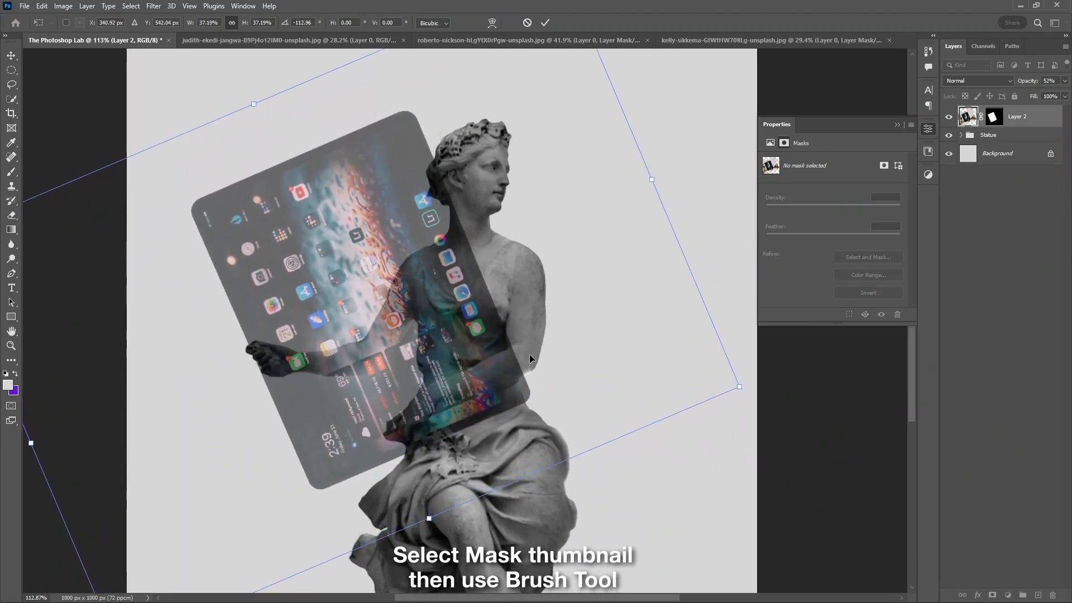
pyautogui.press('Return')
# Step: Paint black on the tablet's layer mask with a small brush to reveal the fingers of the statue's outstretched hand
pyautogui.click(994, 118)
pyautogui.press('b')
pyautogui.scroll(6, 249, 352)
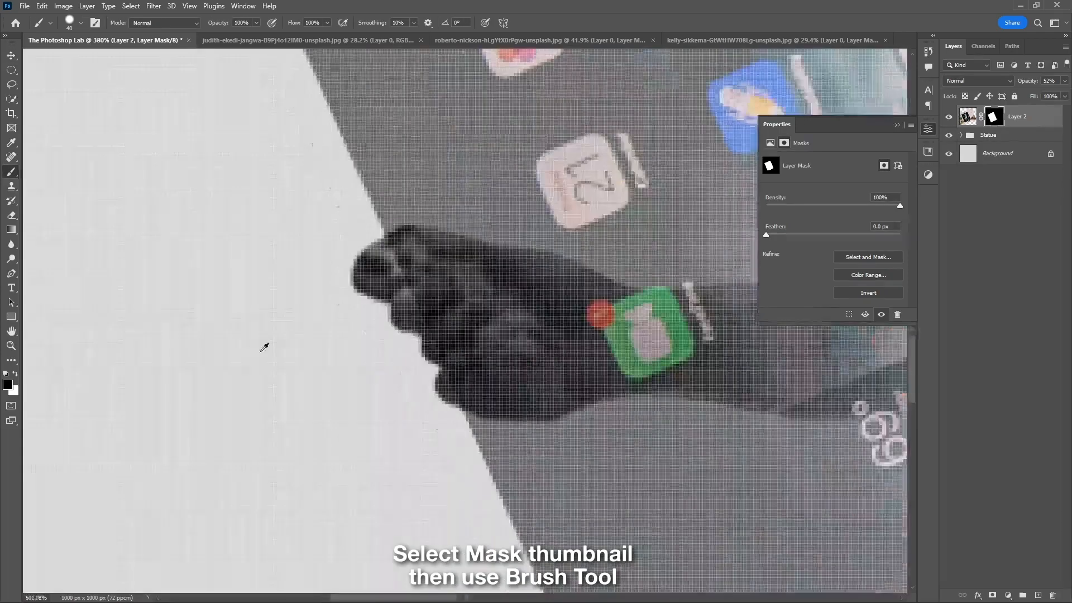
pyautogui.moveTo(349, 340); pyautogui.dragTo(279, 366)
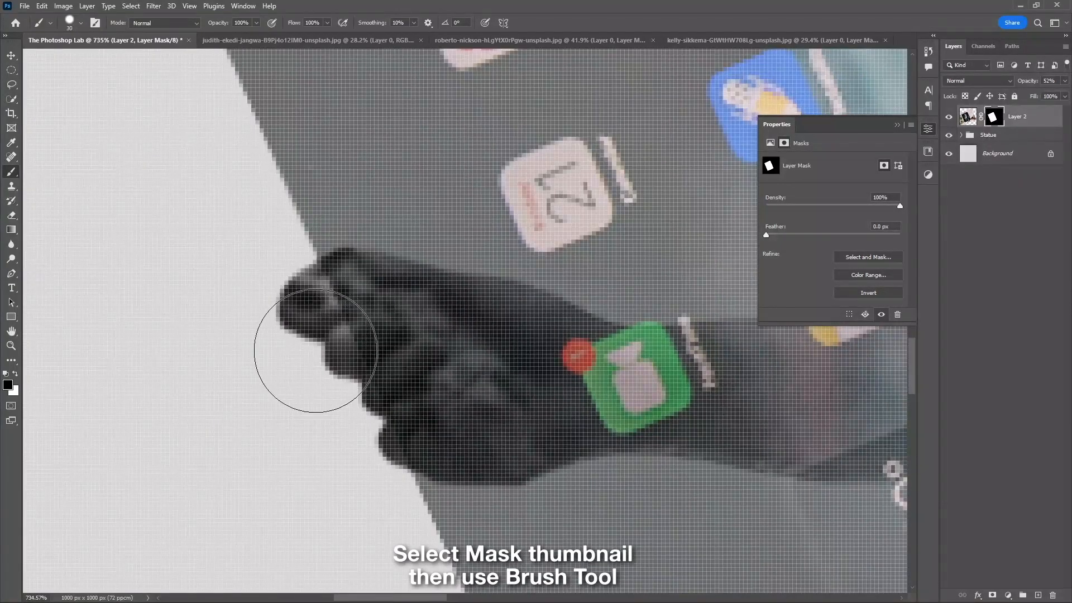
pyautogui.rightClick(342, 351)
pyautogui.moveTo(404, 381); pyautogui.dragTo(402, 380)
pyautogui.click(373, 333)
pyautogui.moveTo(464, 397)
pyautogui.mouseDown()
pyautogui.moveTo(491, 395)
pyautogui.moveTo(474, 369)
pyautogui.mouseUp()
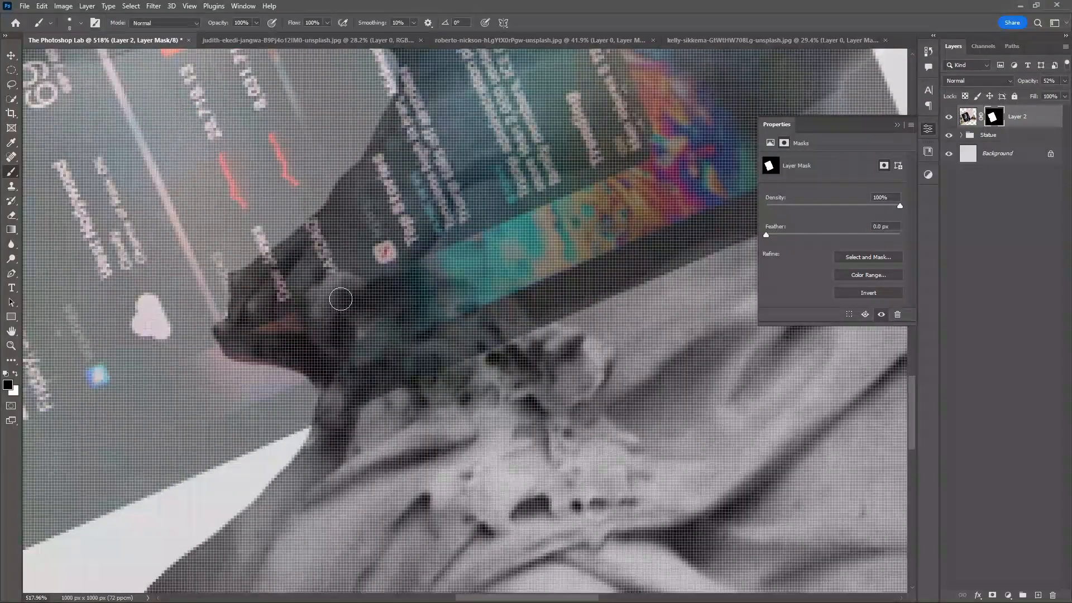
# Step: Mask out the tablet over the statue's lower hand, the flowers and the forearm, adjusting the brush size as needed
pyautogui.press(']')
pyautogui.press(']')
pyautogui.press(']')
pyautogui.moveTo(391, 313); pyautogui.dragTo(470, 315)
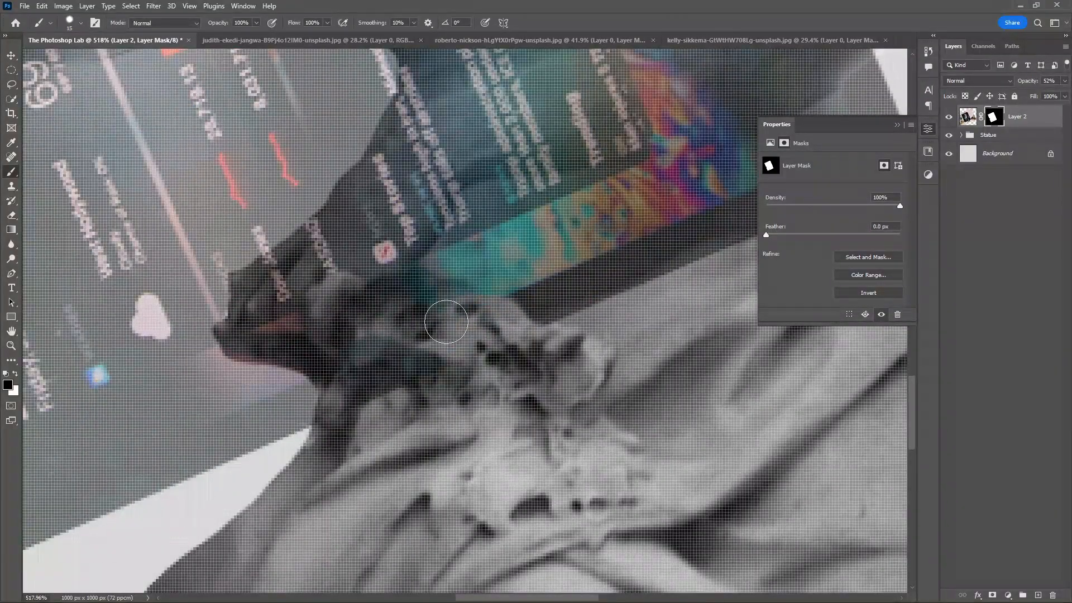
pyautogui.press('[')
pyautogui.press('[')
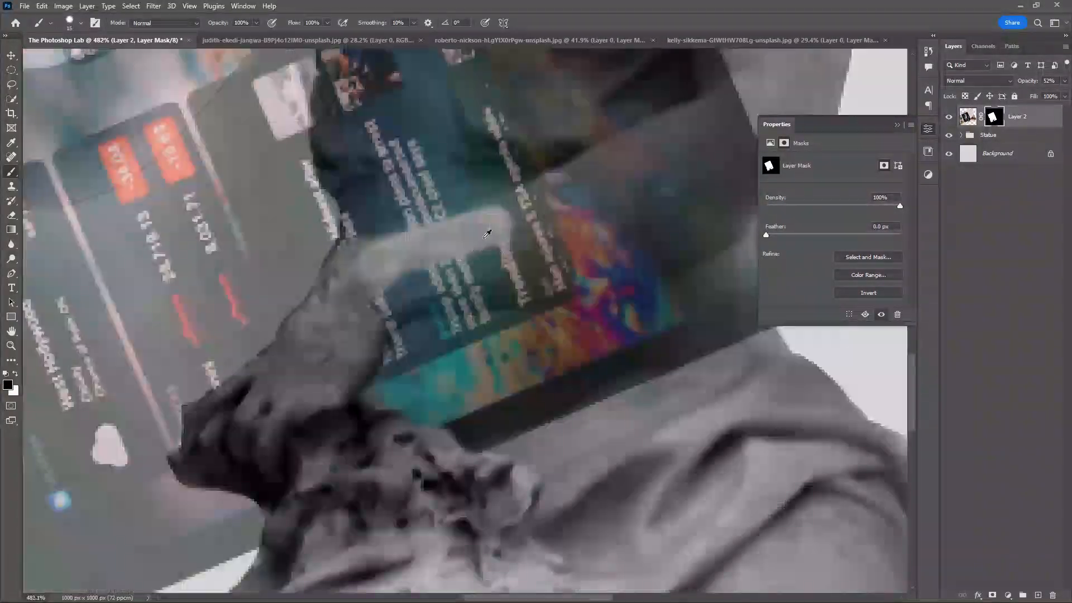
pyautogui.moveTo(492, 223)
pyautogui.mouseDown()
pyautogui.moveTo(313, 296)
pyautogui.moveTo(525, 212)
pyautogui.moveTo(311, 358)
pyautogui.moveTo(569, 287)
pyautogui.moveTo(536, 235)
pyautogui.mouseUp()
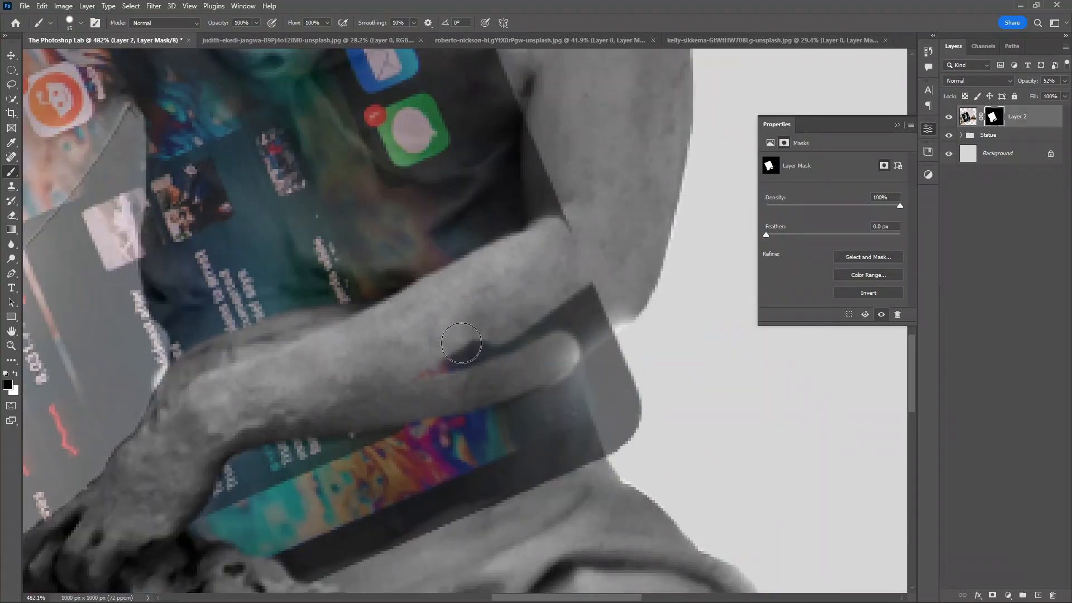
pyautogui.moveTo(454, 359); pyautogui.dragTo(515, 370)
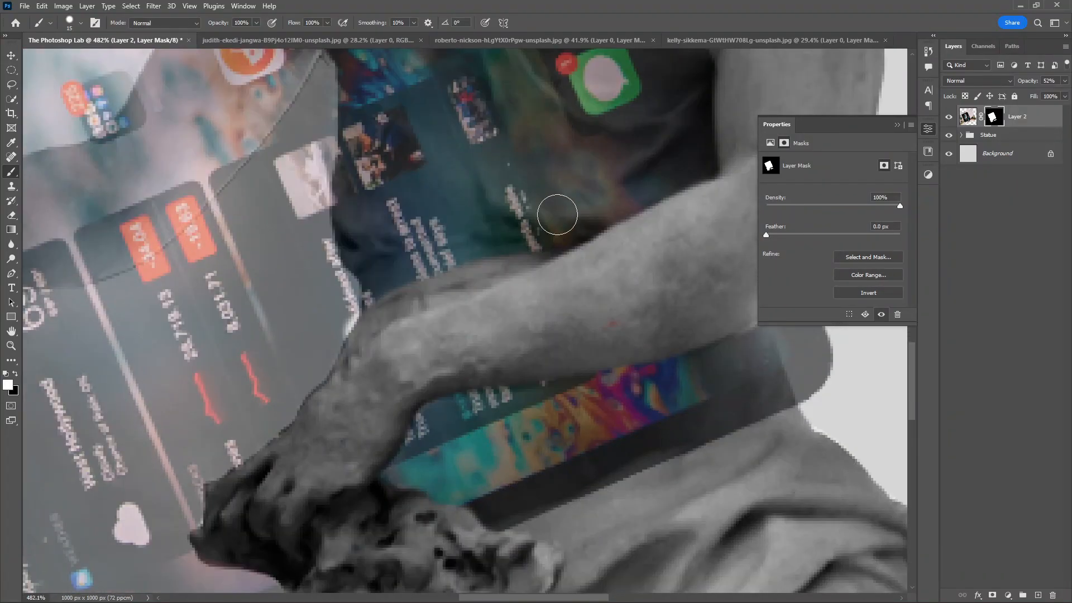
# Step: Paint white on the mask to restore the tablet around the forearm and return the layer's opacity to 100%
pyautogui.moveTo(558, 216); pyautogui.dragTo(653, 233)
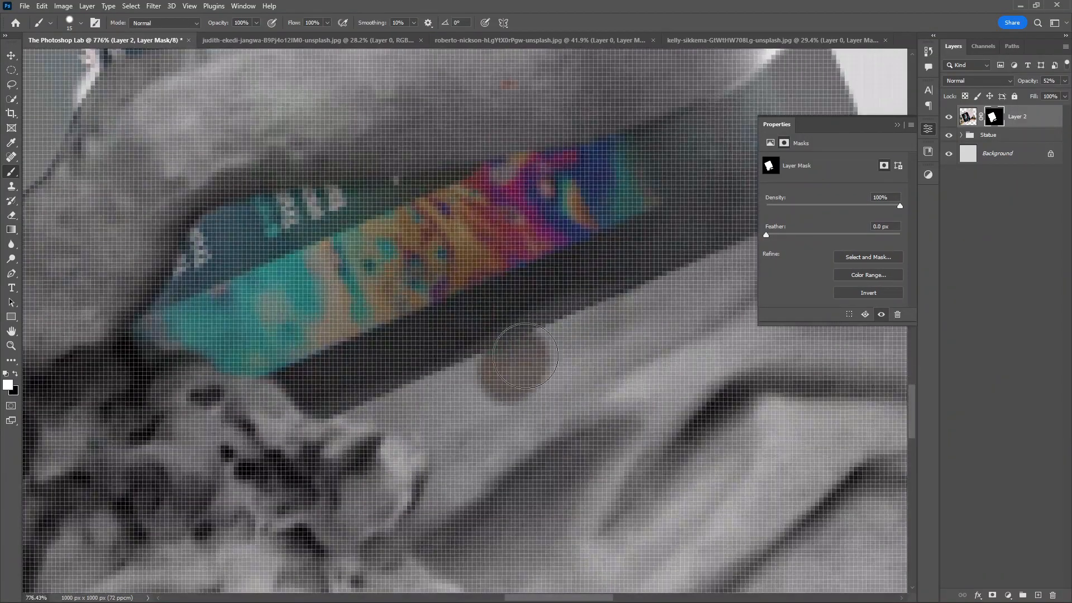
pyautogui.moveTo(503, 359); pyautogui.dragTo(467, 384)
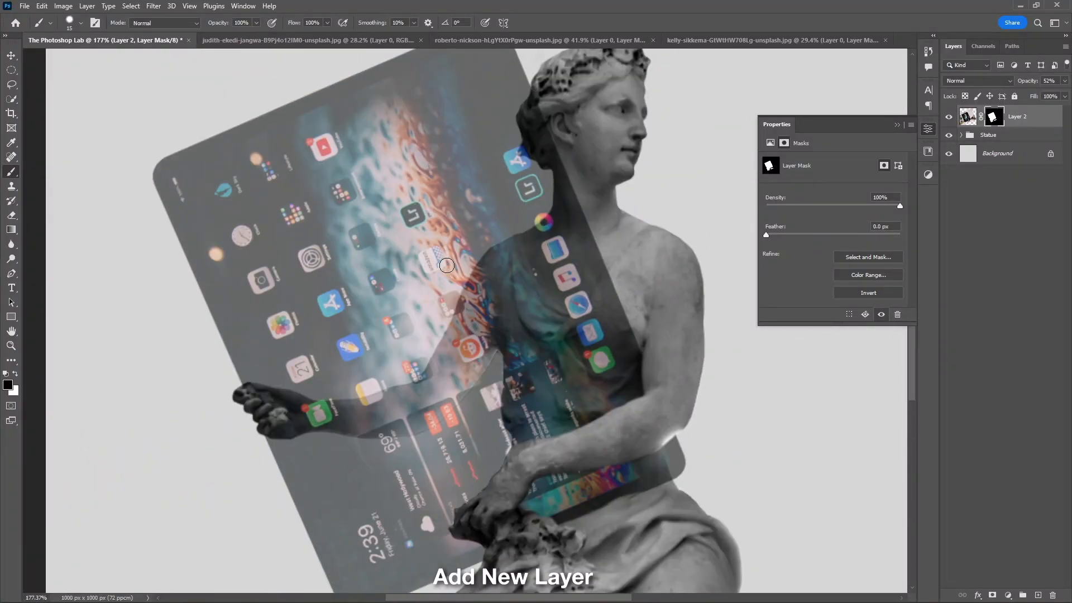
pyautogui.moveTo(1065, 81); pyautogui.dragTo(1068, 101)
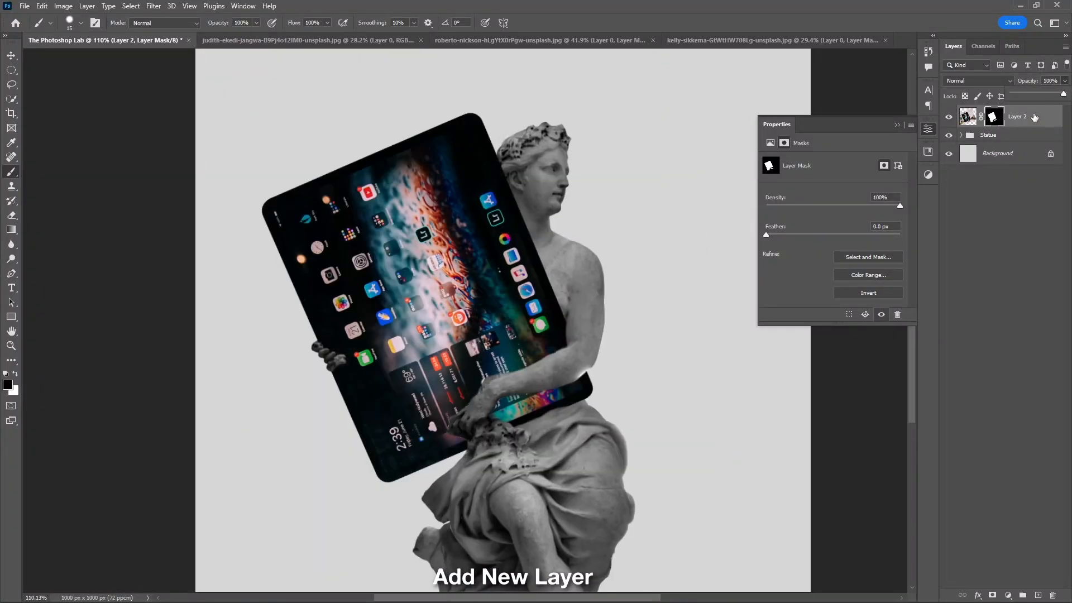
pyautogui.moveTo(578, 282); pyautogui.dragTo(526, 287)
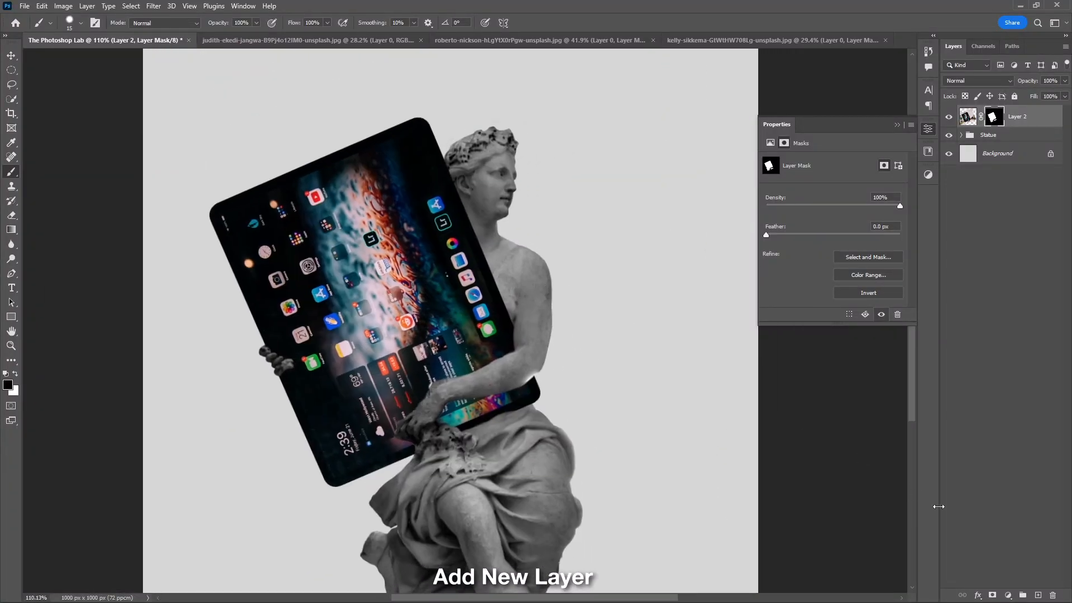
# Step: Add a new layer directly below the tablet layer and name it Shadows
pyautogui.click(1039, 595)
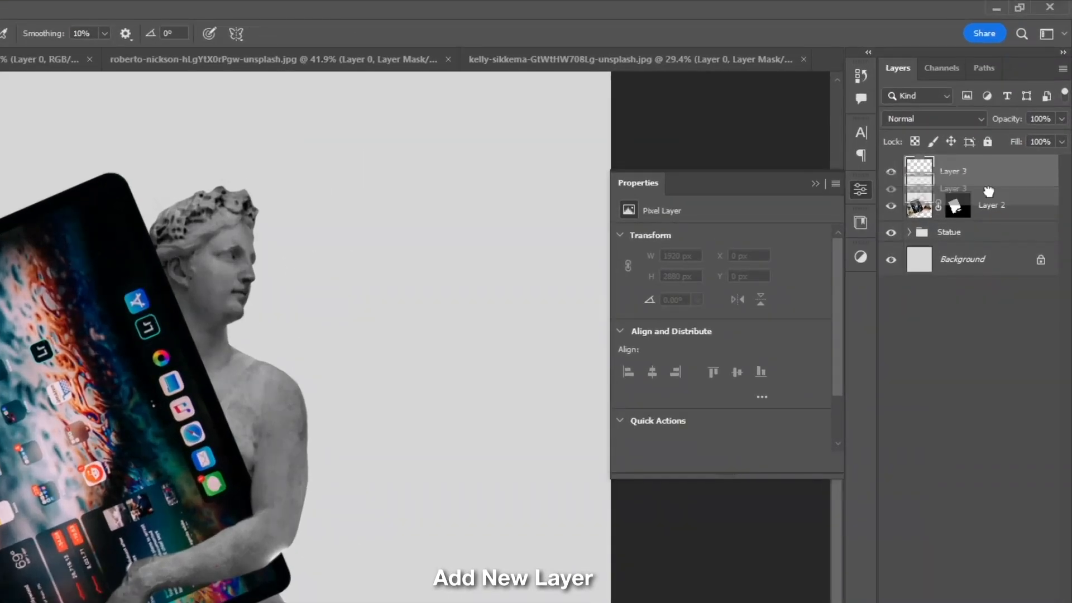
pyautogui.moveTo(1017, 111); pyautogui.dragTo(1017, 145)
pyautogui.moveTo(992, 219); pyautogui.dragTo(989, 222)
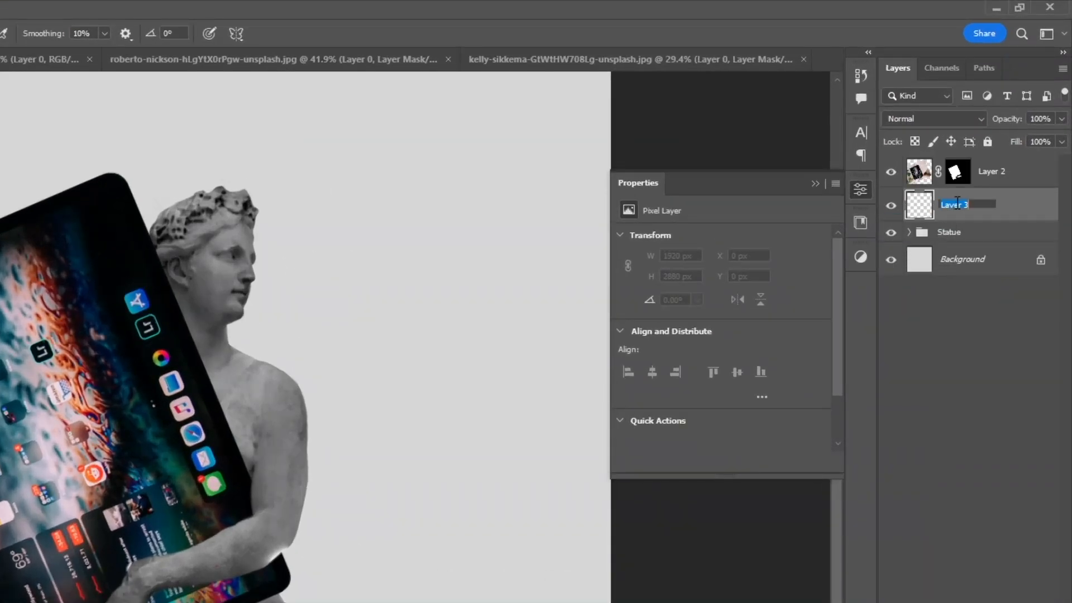
pyautogui.click(958, 203)
pyautogui.write('Shadows')
pyautogui.press('Return')
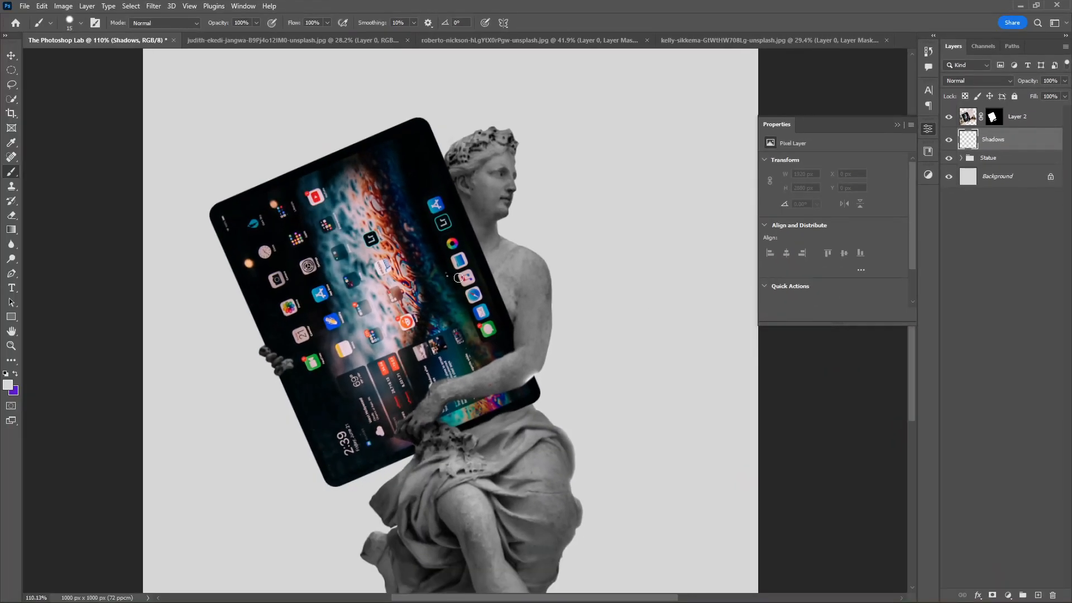
# Step: Brush a soft near-black shadow onto the statue along the tablet's edge, on the Shadows layer
pyautogui.press(']')
pyautogui.press(']')
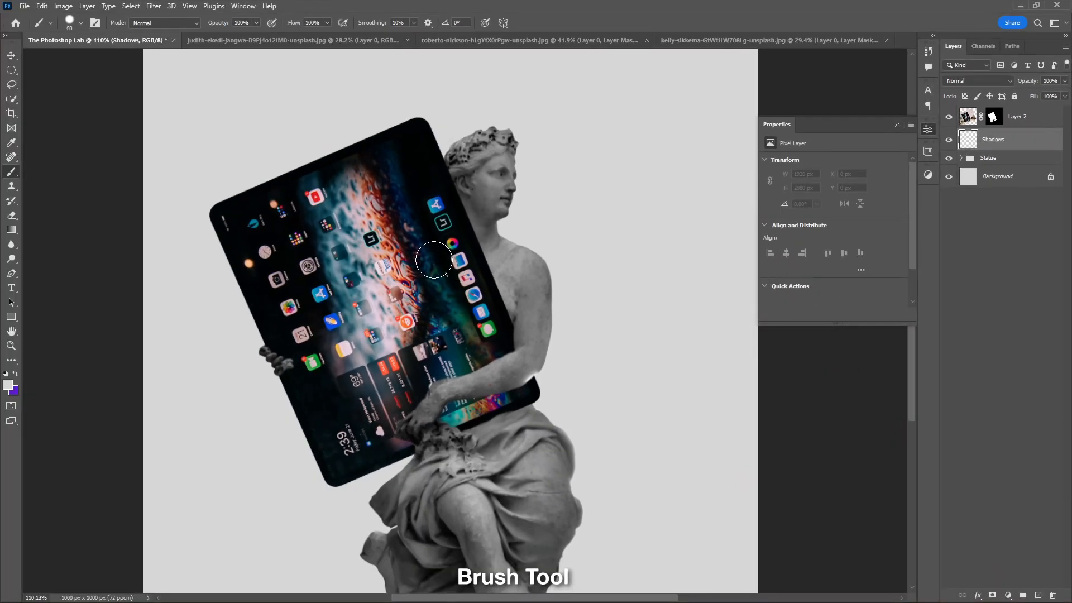
pyautogui.click(8, 386)
pyautogui.moveTo(646, 184)
pyautogui.mouseDown()
pyautogui.moveTo(565, 237)
pyautogui.moveTo(585, 268)
pyautogui.mouseUp()
pyautogui.click(874, 100)
pyautogui.rightClick(507, 251)
pyautogui.click(433, 298)
pyautogui.moveTo(455, 286)
pyautogui.mouseDown()
pyautogui.moveTo(427, 228)
pyautogui.moveTo(466, 332)
pyautogui.mouseUp()
pyautogui.press(']')
pyautogui.hotkey('ctrl', 'z')
# Step: Group the tablet and Shadows layers under the name Ipad
pyautogui.press('v')
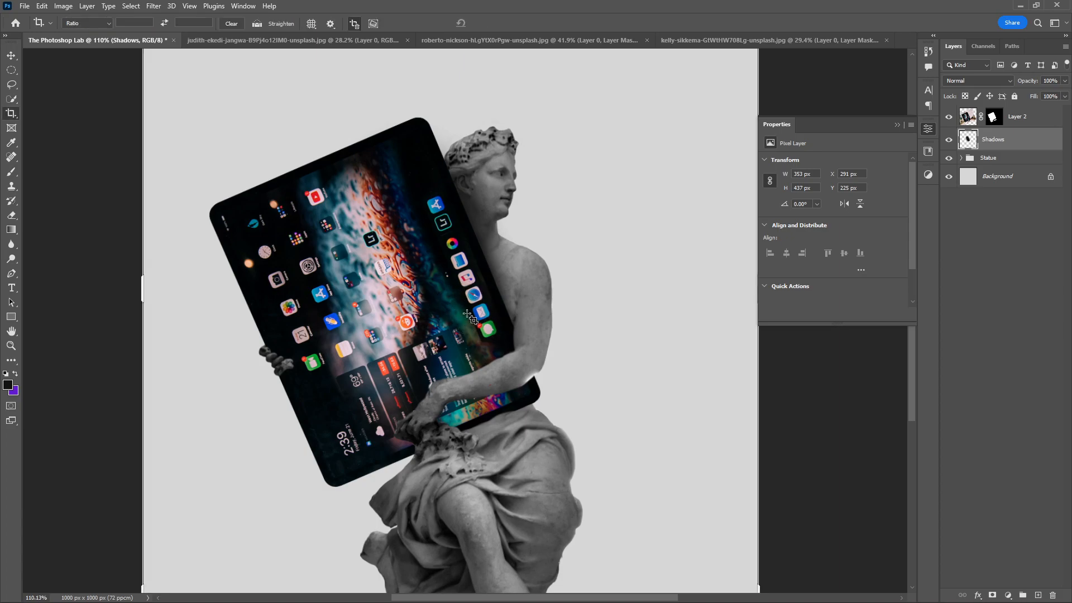
pyautogui.scroll(-4, 527, 275)
pyautogui.scroll(1, 525, 276)
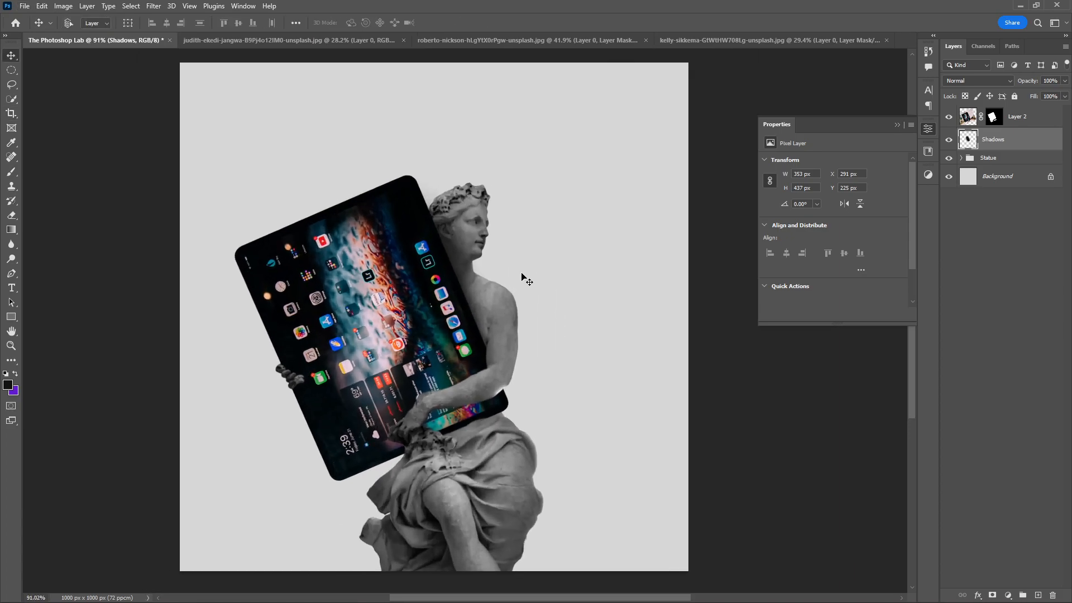
pyautogui.click(1016, 116)
# Step: Bring the cut-out face mask from its photo document into the statue composition and convert its layer to a smart object
pyautogui.click(763, 40)
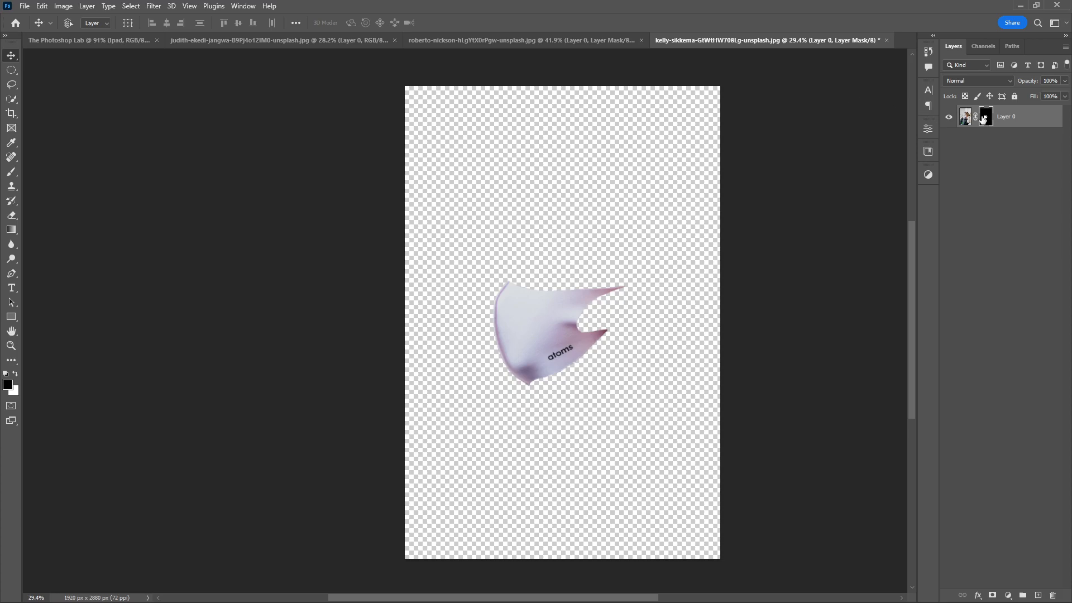
pyautogui.keyDown('shift'); pyautogui.click(985, 117); pyautogui.keyUp('shift')
pyautogui.keyDown('shift'); pyautogui.click(986, 117); pyautogui.keyUp('shift')
pyautogui.moveTo(550, 339); pyautogui.dragTo(511, 274)
pyautogui.rightClick(1045, 122)
pyautogui.click(961, 280)
# Step: Scale the face mask down to 20.78% and flip it horizontally to match the direction of the statue's face
pyautogui.hotkey('ctrl', 't')
pyautogui.moveTo(622, 352); pyautogui.dragTo(488, 248)
pyautogui.rightClick(427, 342)
pyautogui.click(447, 447)
# Step: Shrink the face mask to 11.87%, tilt it slightly and fit it over the statue's nose and chin
pyautogui.scroll(5, 491, 250)
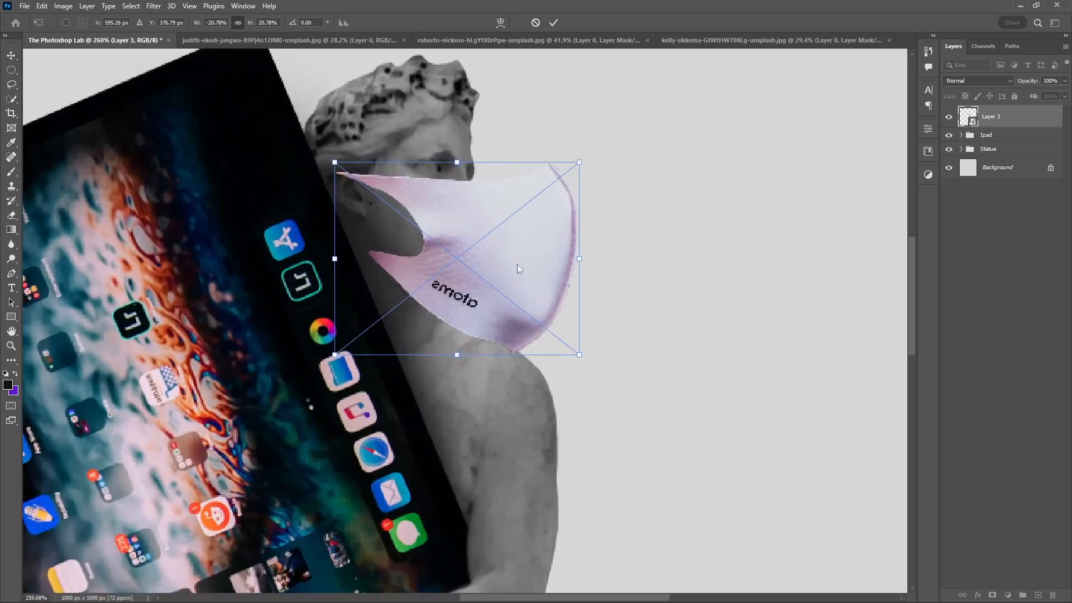
pyautogui.moveTo(583, 362); pyautogui.dragTo(467, 290)
pyautogui.moveTo(445, 239)
pyautogui.mouseDown()
pyautogui.moveTo(498, 237)
pyautogui.moveTo(454, 229)
pyautogui.mouseUp()
pyautogui.press('Return')
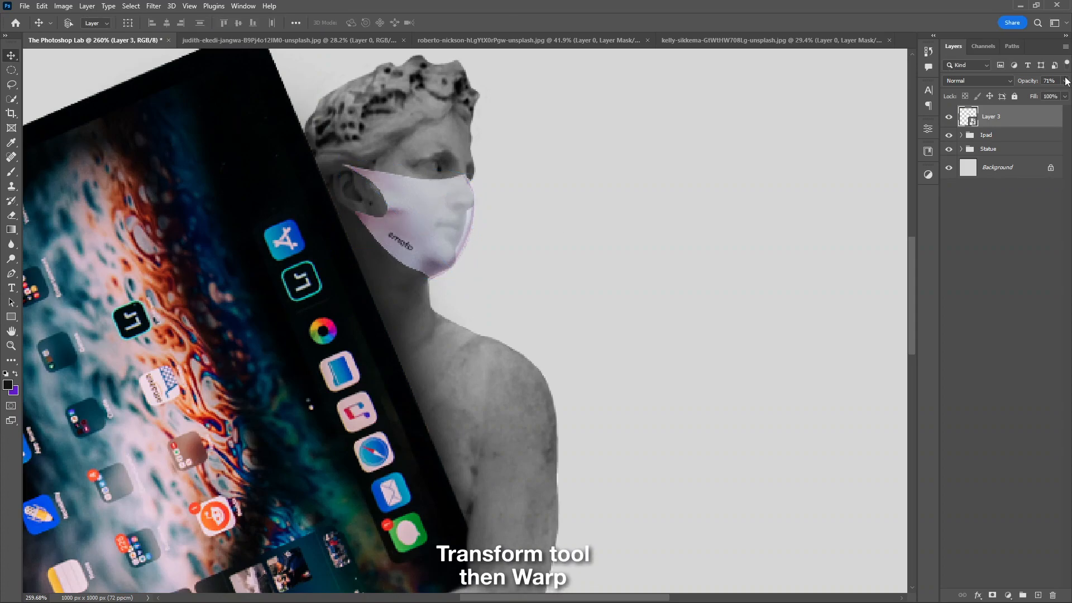
# Step: Restore the face mask layer to 100% opacity and warp the mask to spread over the statue's nose, cheek and ear
pyautogui.moveTo(1049, 94); pyautogui.dragTo(1066, 94)
pyautogui.hotkey('ctrl', 't')
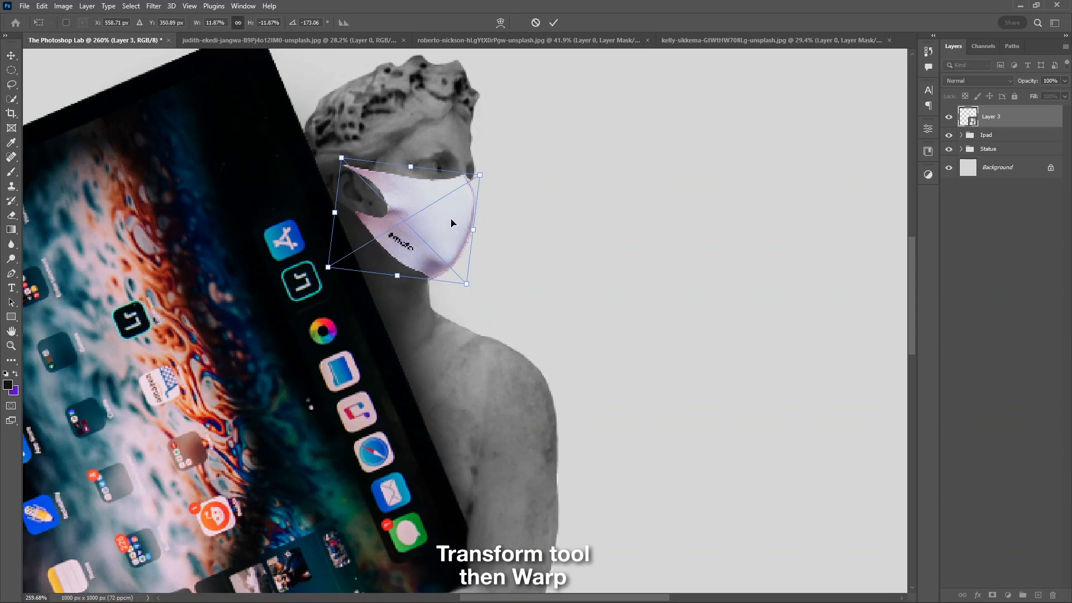
pyautogui.rightClick(452, 218)
pyautogui.click(471, 338)
pyautogui.scroll(5, 376, 229)
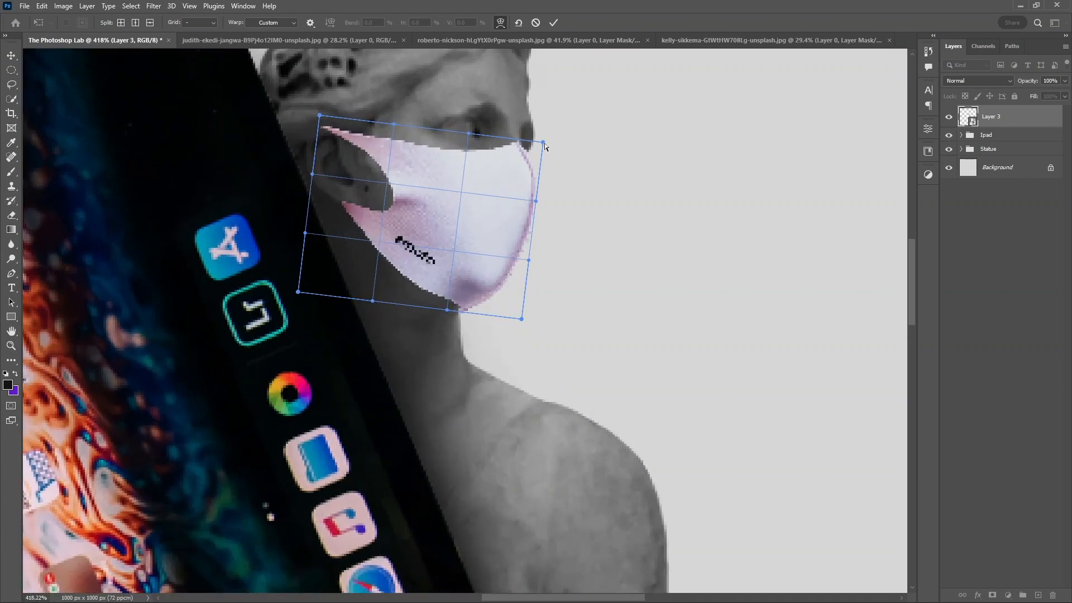
pyautogui.moveTo(482, 182); pyautogui.dragTo(501, 191)
pyautogui.moveTo(515, 150); pyautogui.dragTo(519, 152)
pyautogui.moveTo(346, 203)
pyautogui.mouseDown()
pyautogui.moveTo(364, 215)
pyautogui.moveTo(340, 210)
pyautogui.mouseUp()
pyautogui.moveTo(362, 141); pyautogui.dragTo(323, 132)
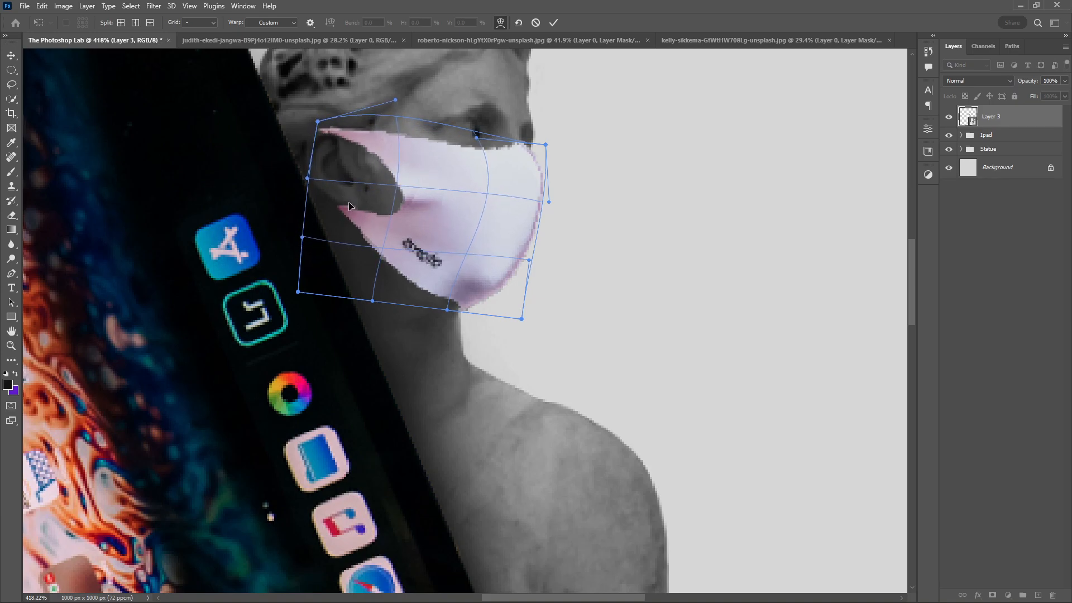
# Step: Refine the warp at the mask's chin, nose edge and lower ear corner, and apply the transformation
pyautogui.moveTo(360, 215); pyautogui.dragTo(361, 219)
pyautogui.moveTo(463, 307); pyautogui.dragTo(466, 302)
pyautogui.moveTo(545, 144); pyautogui.dragTo(550, 146)
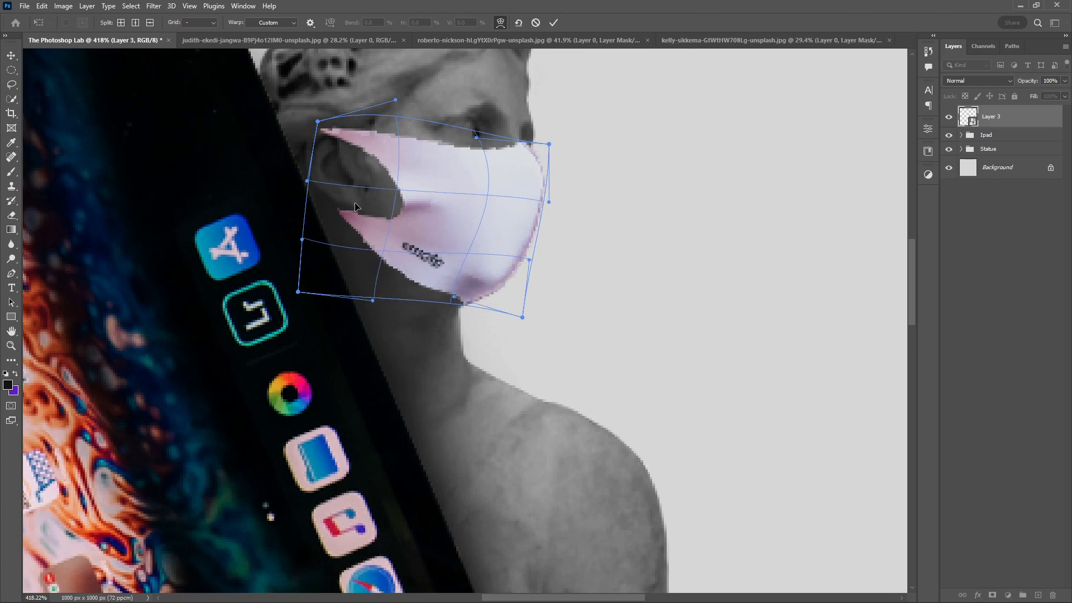
pyautogui.moveTo(340, 212); pyautogui.dragTo(340, 206)
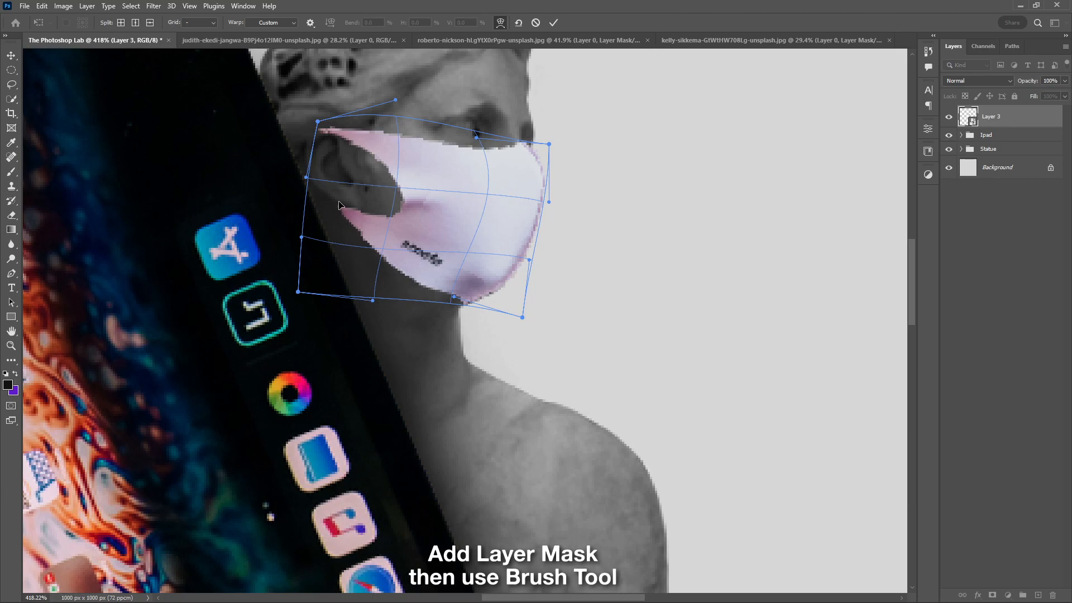
pyautogui.press('Return')
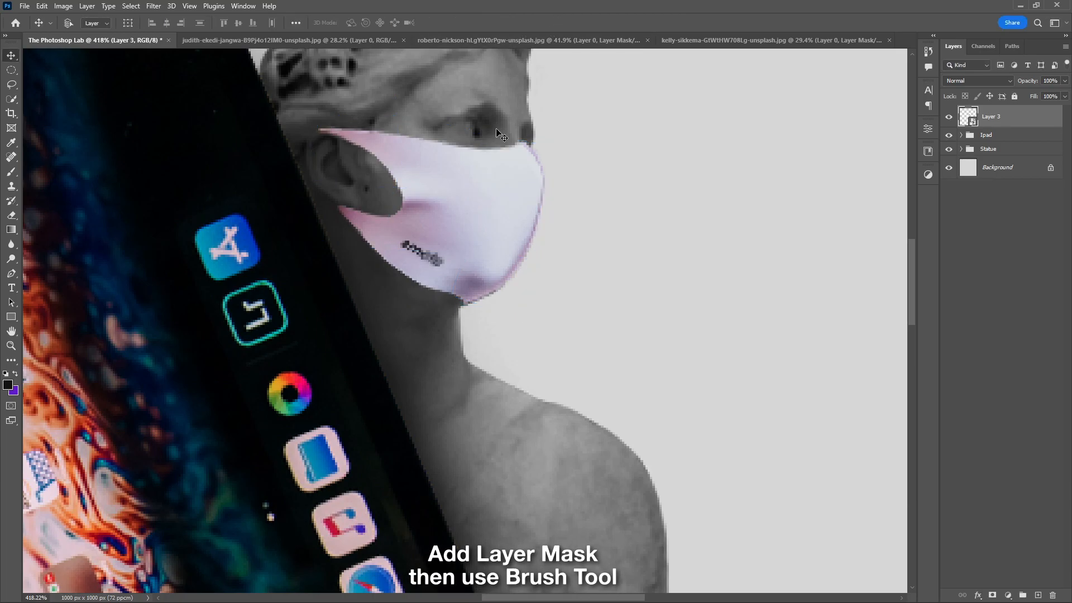
# Step: Add a layer mask to the face mask layer and paint black with a small brush along its edges around the ear
pyautogui.scroll(5, 347, 175)
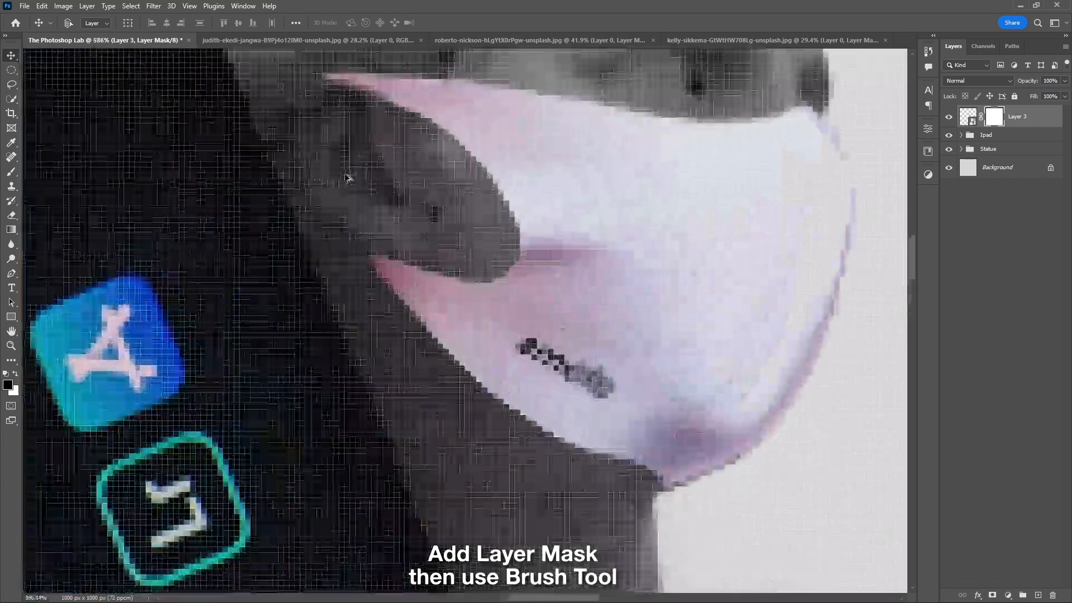
pyautogui.scroll(3, 347, 196)
pyautogui.scroll(4, 347, 210)
pyautogui.press('b')
pyautogui.press('[')
pyautogui.press('[')
pyautogui.press('[')
pyautogui.press('[')
pyautogui.press('[')
pyautogui.press('[')
pyautogui.press('[')
pyautogui.press('[')
pyautogui.press('[')
pyautogui.press('[')
pyautogui.press('[')
pyautogui.press('[')
pyautogui.press('[')
pyautogui.press('[')
pyautogui.press('[')
pyautogui.press('[')
pyautogui.moveTo(356, 169)
pyautogui.mouseDown()
pyautogui.moveTo(383, 163)
pyautogui.moveTo(412, 175)
pyautogui.moveTo(455, 198)
pyautogui.mouseUp()
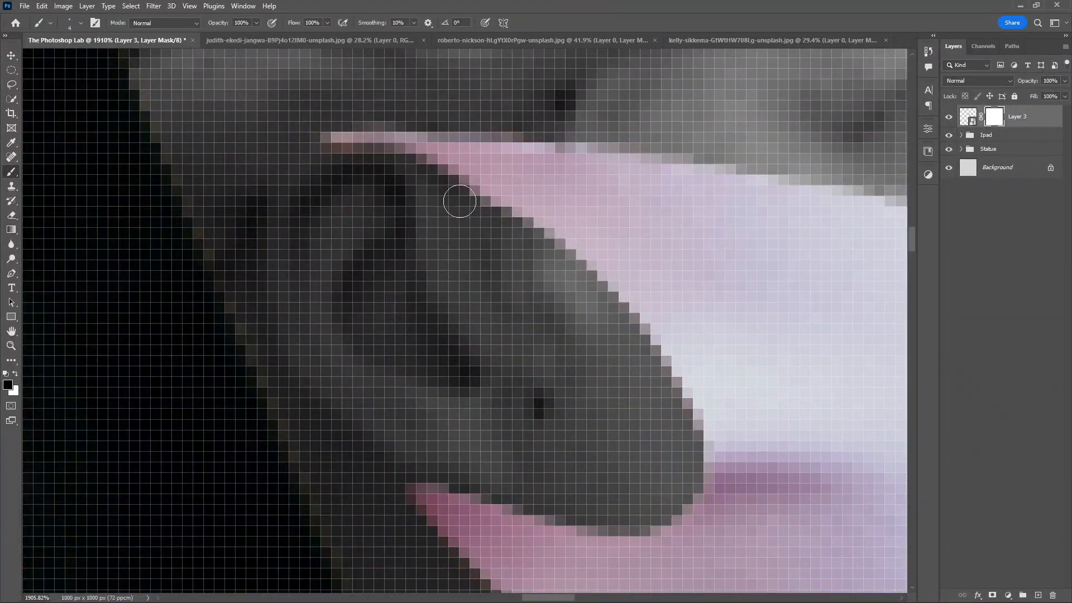
pyautogui.moveTo(442, 461); pyautogui.dragTo(430, 467)
pyautogui.scroll(-3, 440, 413)
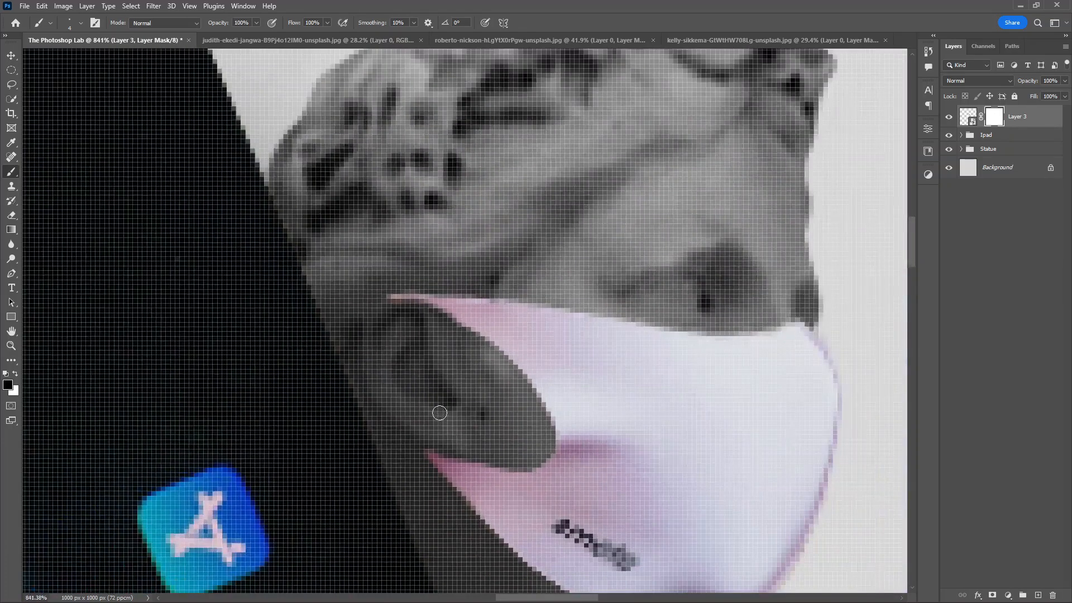
pyautogui.scroll(-12, 448, 336)
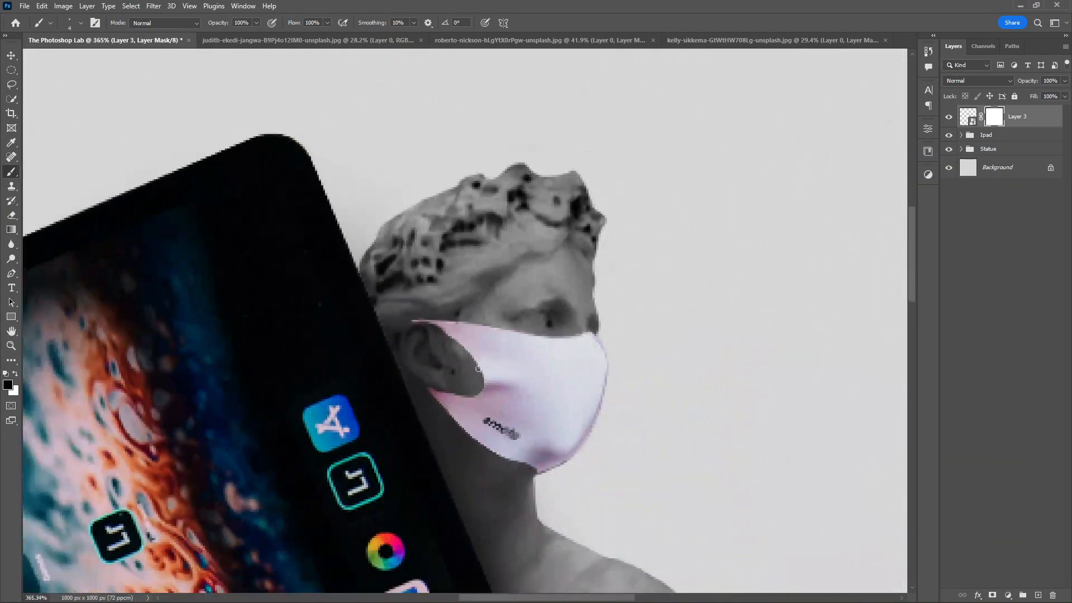
# Step: Rename the face mask layer as Mask
pyautogui.scroll(1, 448, 336)
pyautogui.press('v')
pyautogui.doubleClick(1018, 116)
pyautogui.write('Mask')
pyautogui.press('Return')
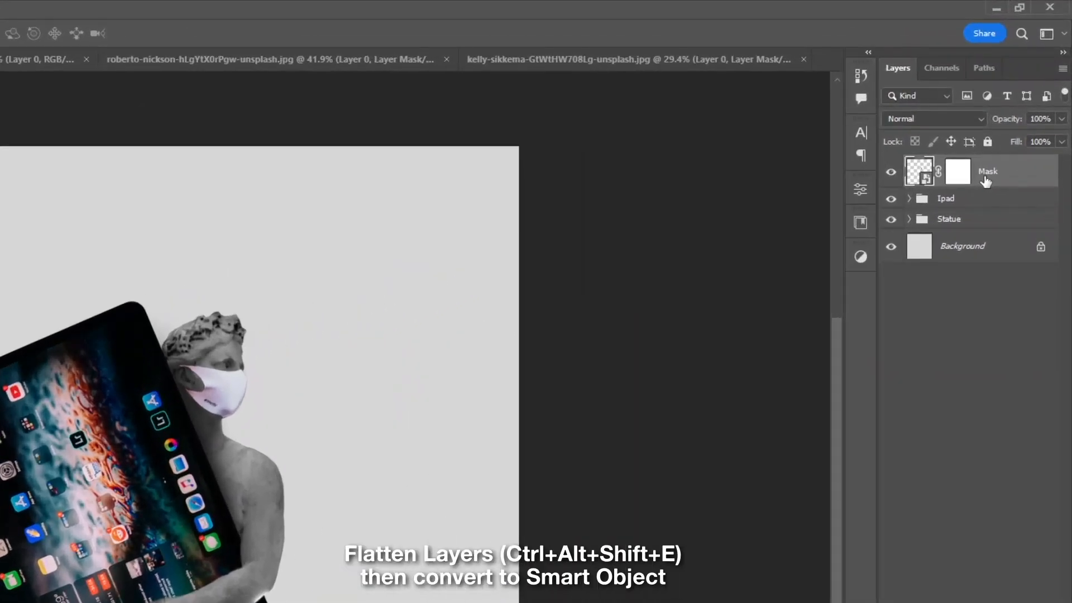
# Step: Stamp all visible layers into a new merged layer on top and convert it to a smart object
pyautogui.hotkey('ctrl', 'alt', 'shift', 'e')
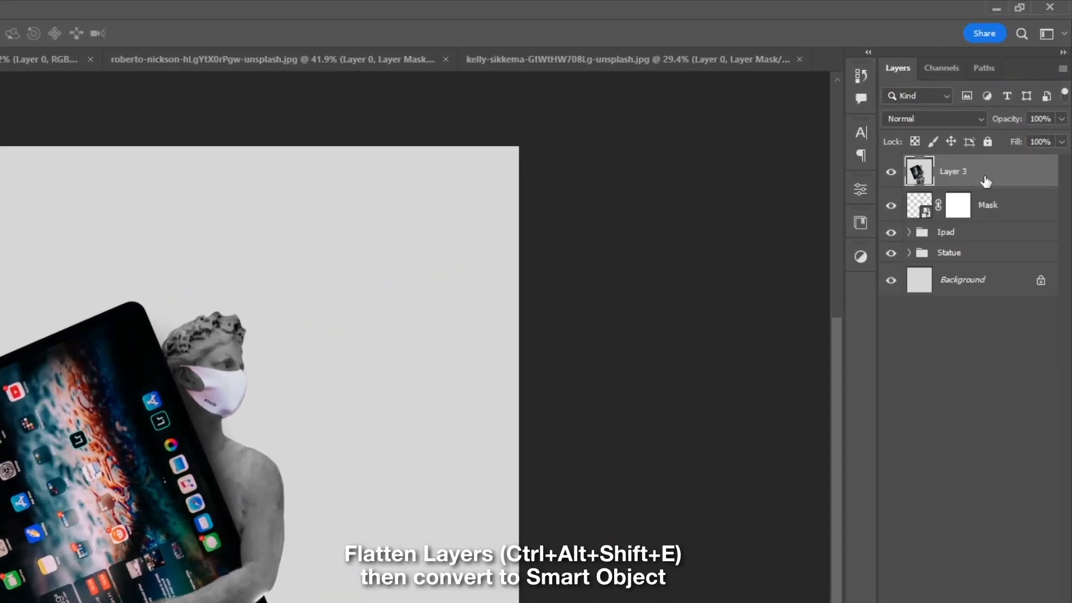
pyautogui.rightClick(986, 182)
pyautogui.click(990, 413)
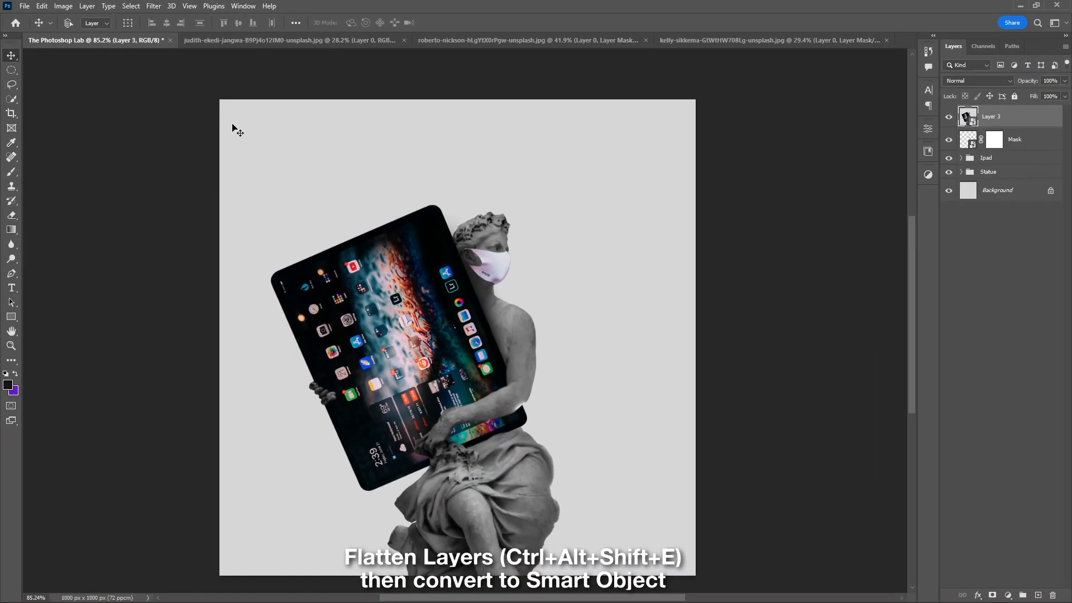
# Step: Open the Camera Raw Filter on the merged layer and set exposure +0.20, contrast -28, vibrance -20 and saturation +27
pyautogui.click(153, 6)
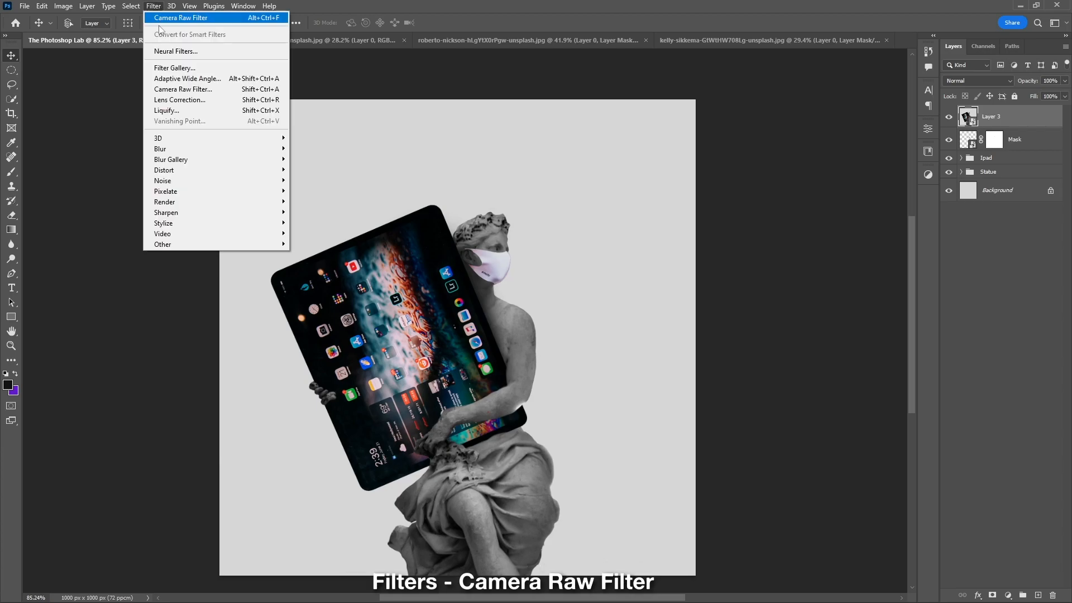
pyautogui.click(180, 90)
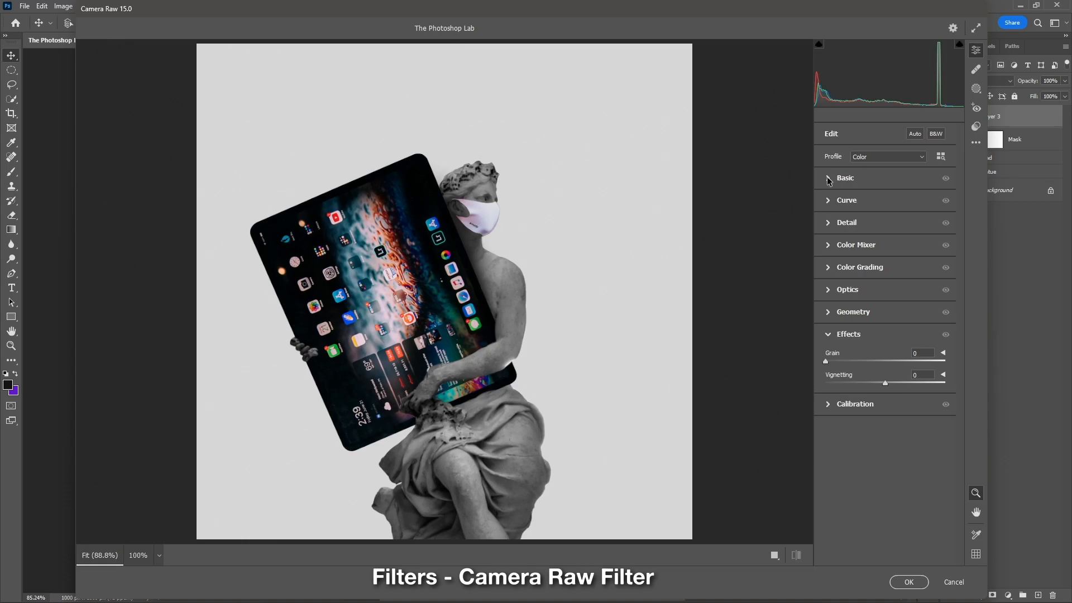
pyautogui.click(829, 178)
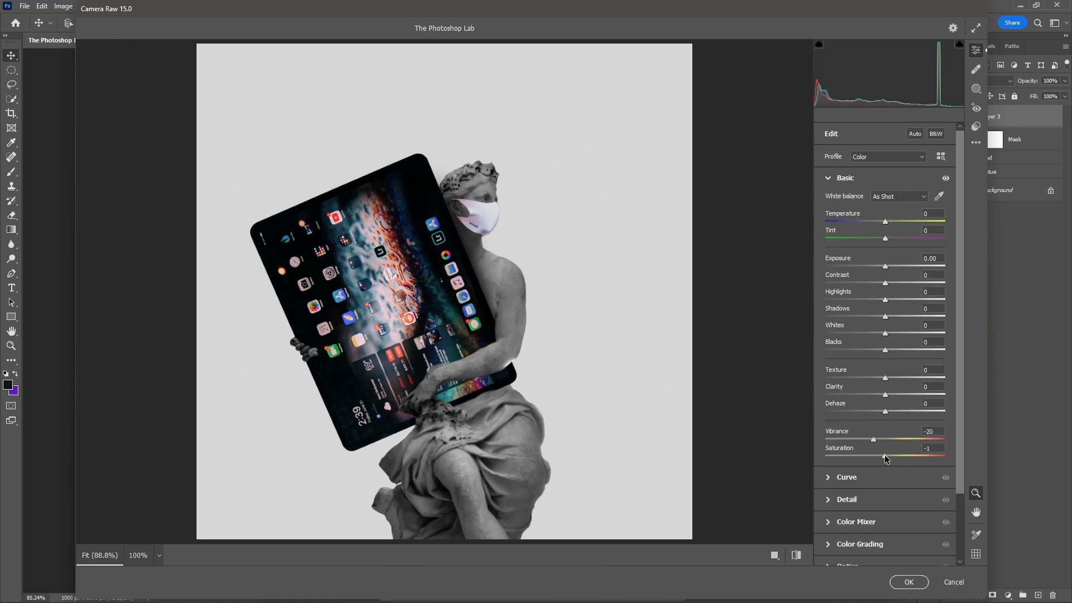
pyautogui.moveTo(886, 267); pyautogui.dragTo(888, 272)
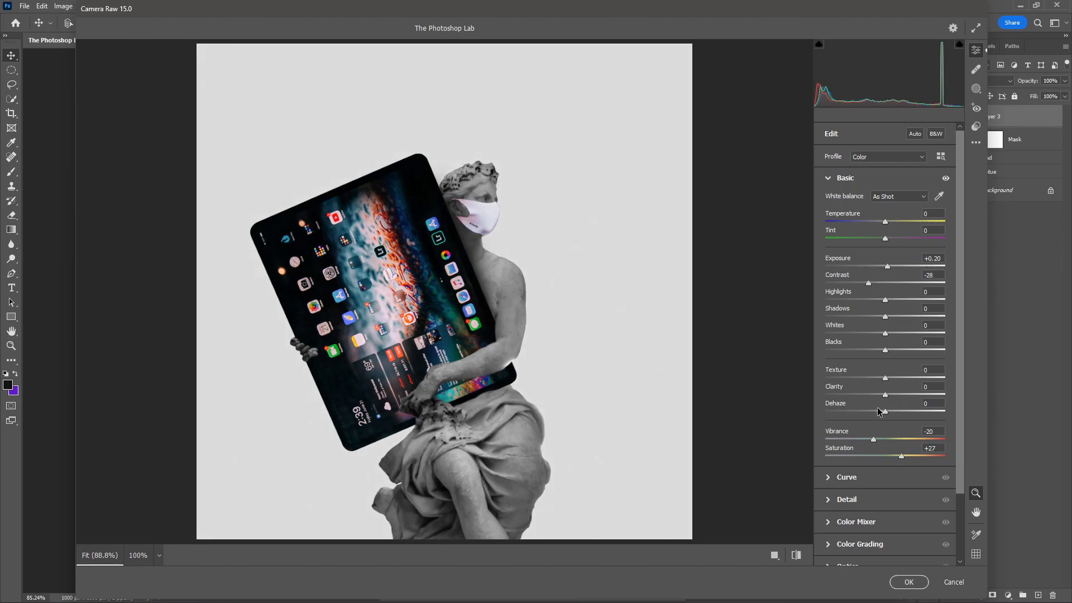
# Step: Add film grain to the merged image in the Camera Raw effects and apply the filter
pyautogui.scroll(-3, 882, 410)
pyautogui.click(838, 531)
pyautogui.moveTo(826, 361); pyautogui.dragTo(859, 384)
pyautogui.press('Return')
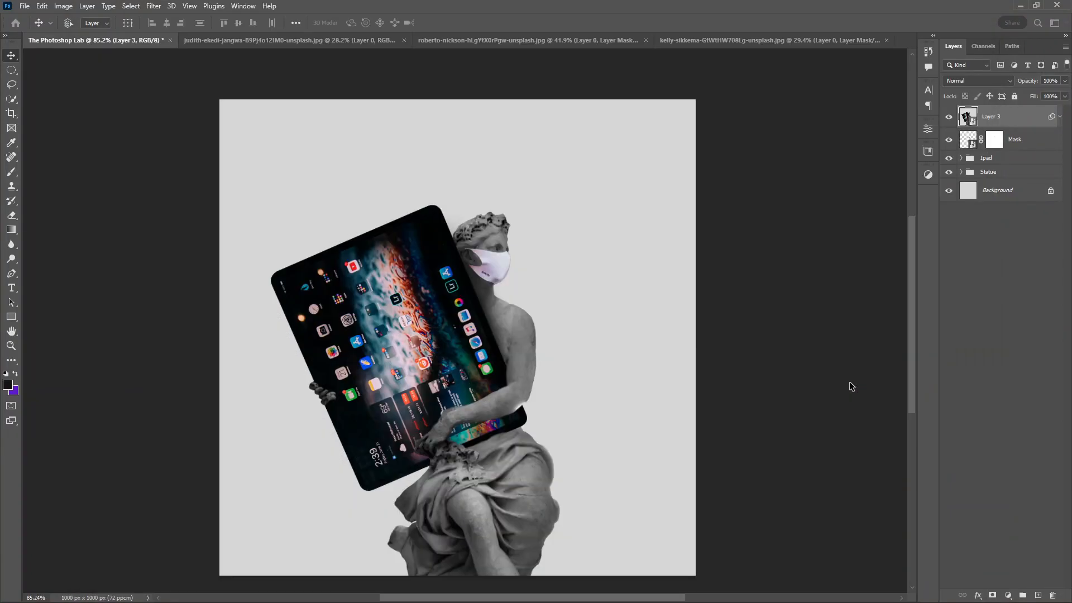